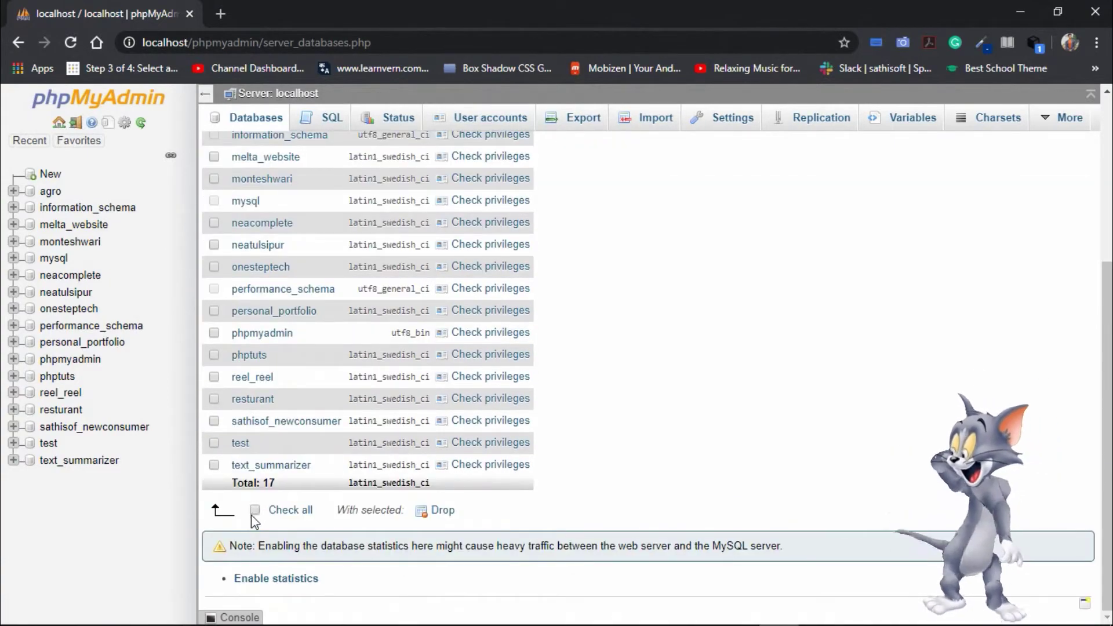
- Select all databases in the list, then exclude reel_reel, resturant, phptuts, test and phpmyadmin from the selection
click(255, 510)
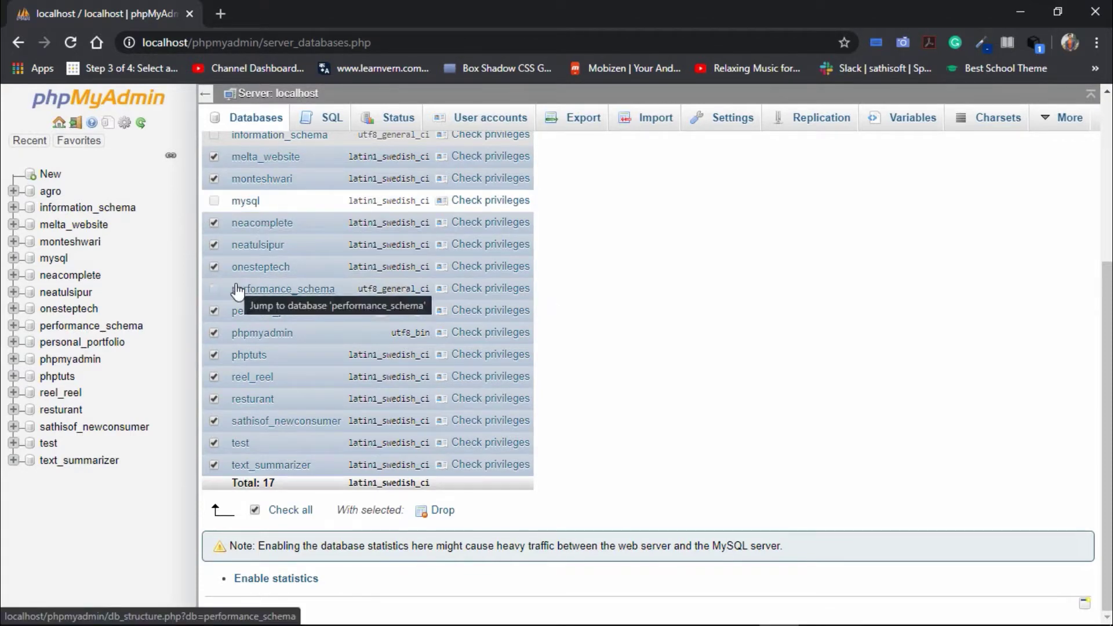
click(212, 378)
click(214, 399)
click(215, 353)
click(214, 442)
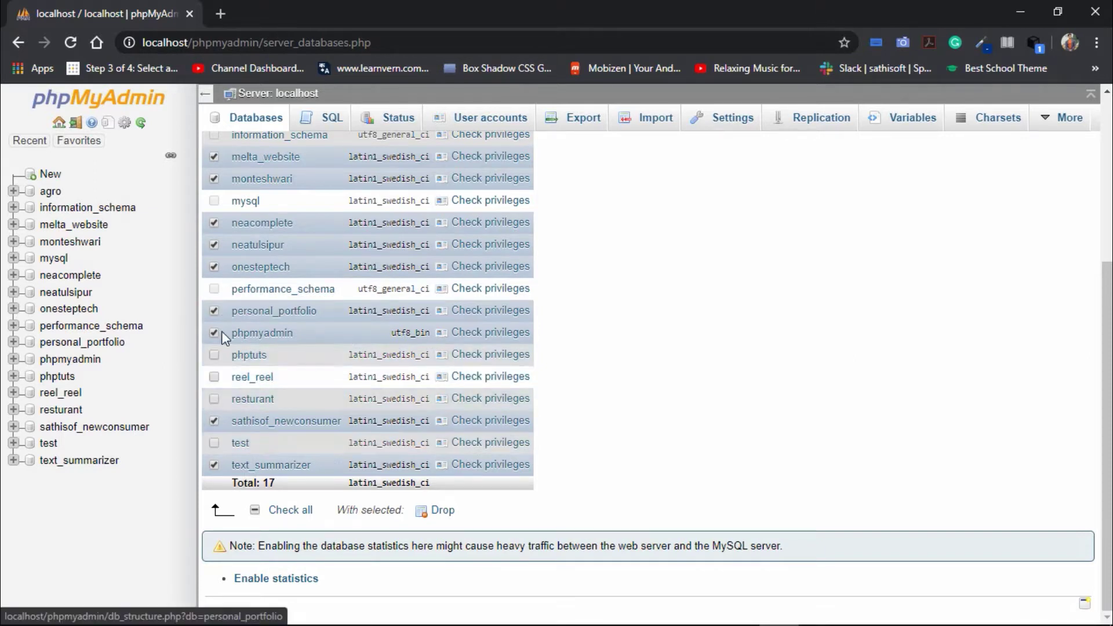
click(212, 333)
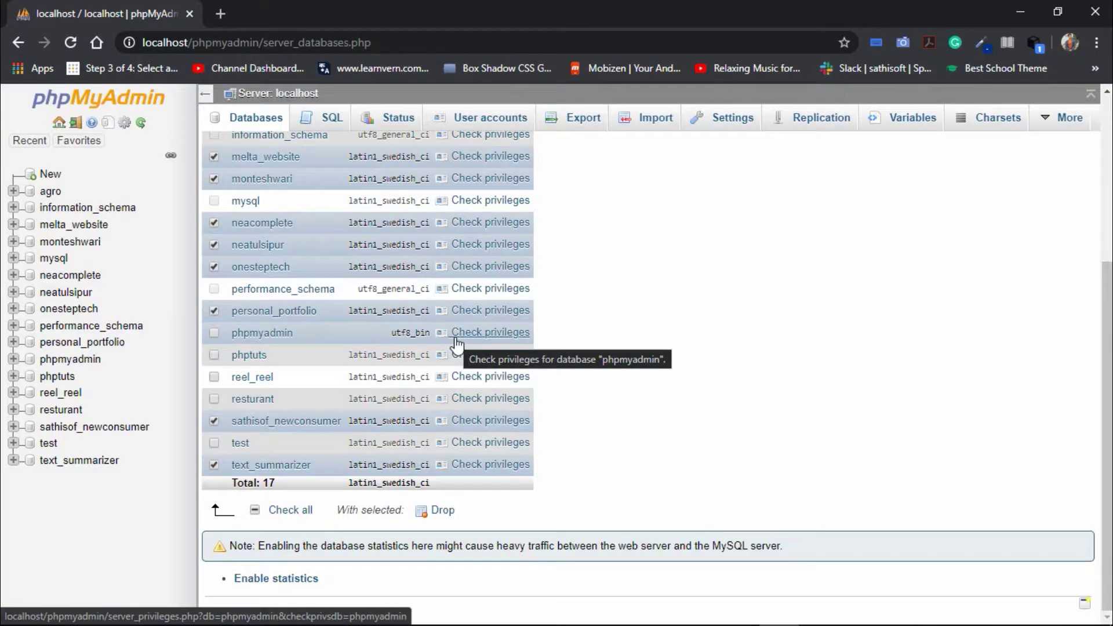
- Export the server's databases with the Quick method in SQL format
scroll(568, 151, up, 5)
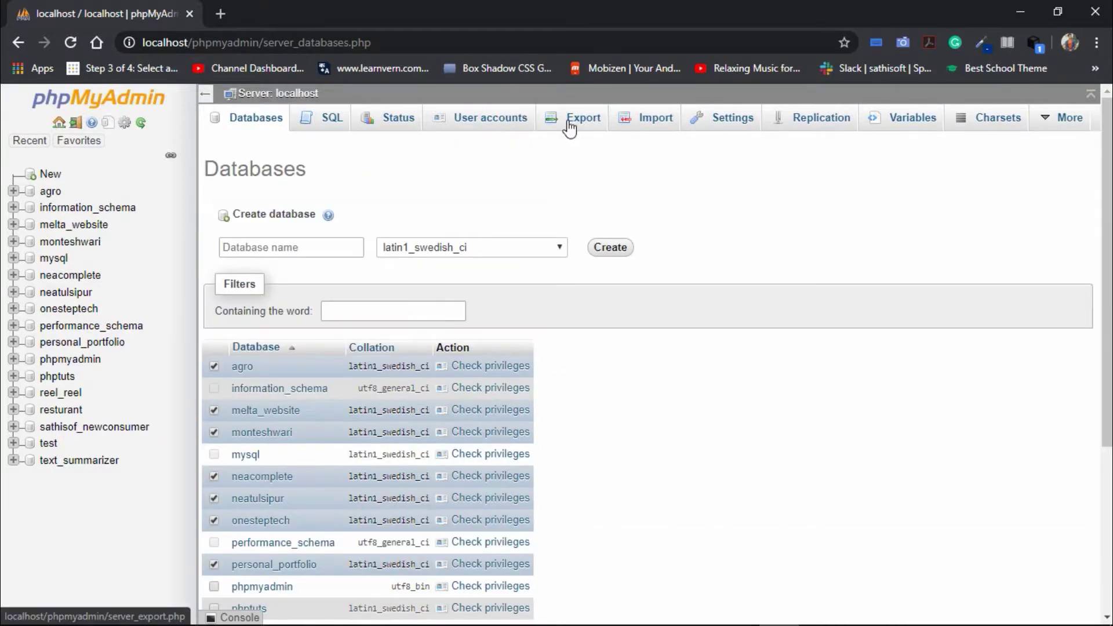
click(571, 126)
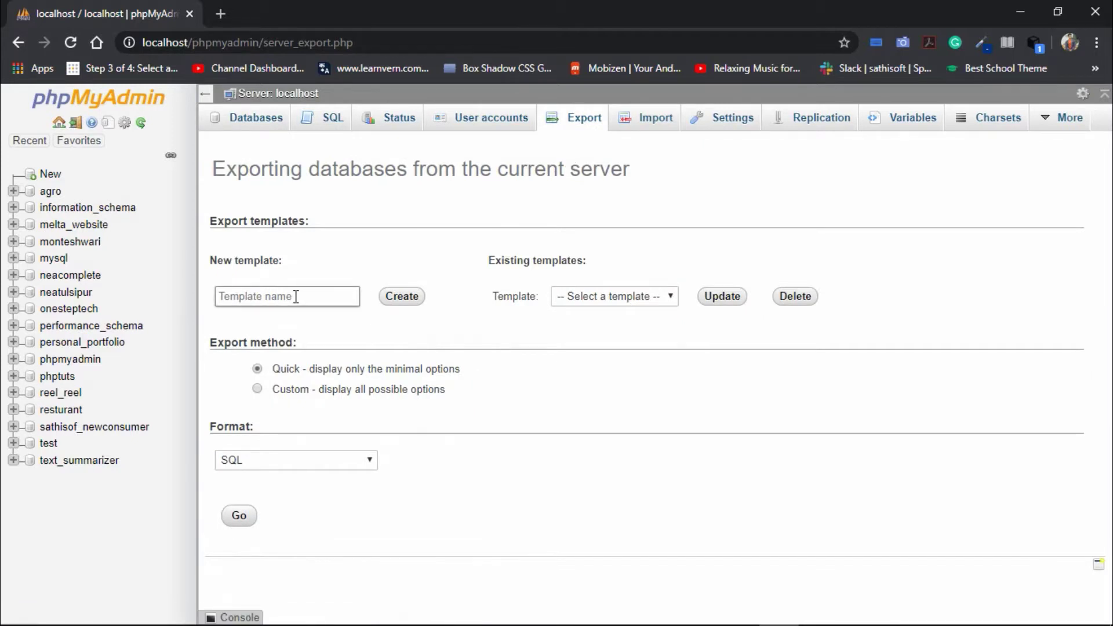
click(239, 518)
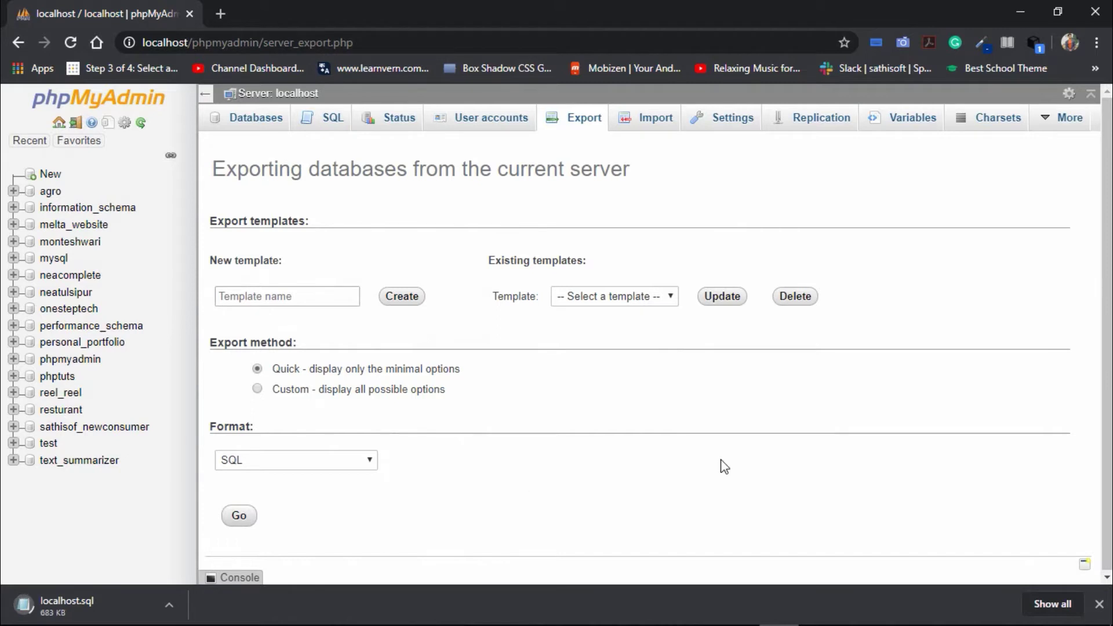
- Switch to File Explorer and open the htdocs folder inside Xampp on Local Disk (D:)
click(1022, 12)
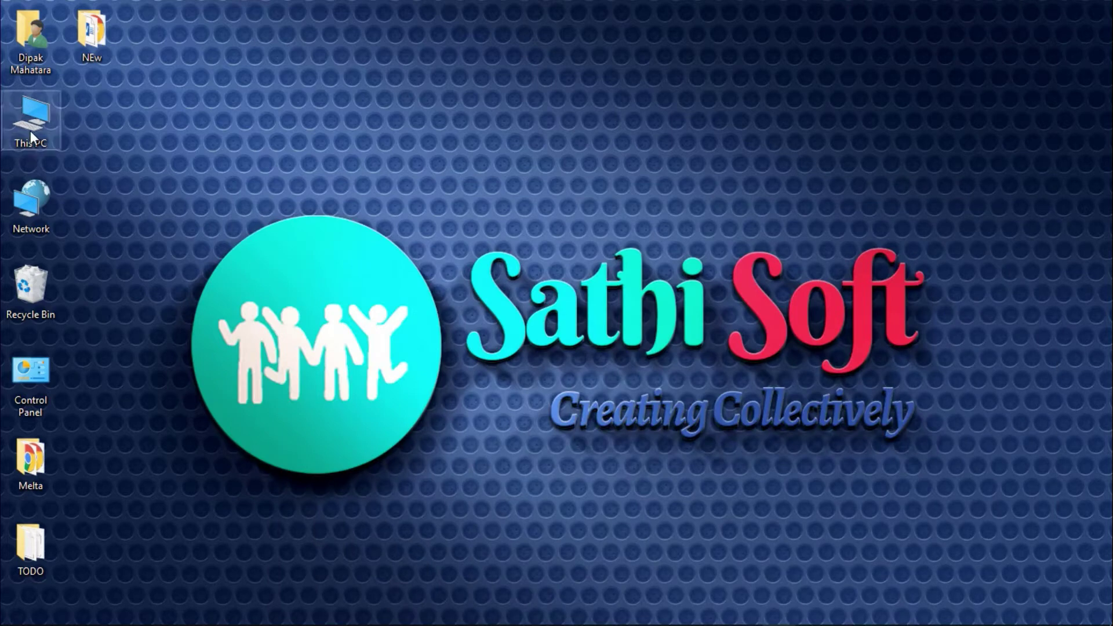
mouse_move(132, 617)
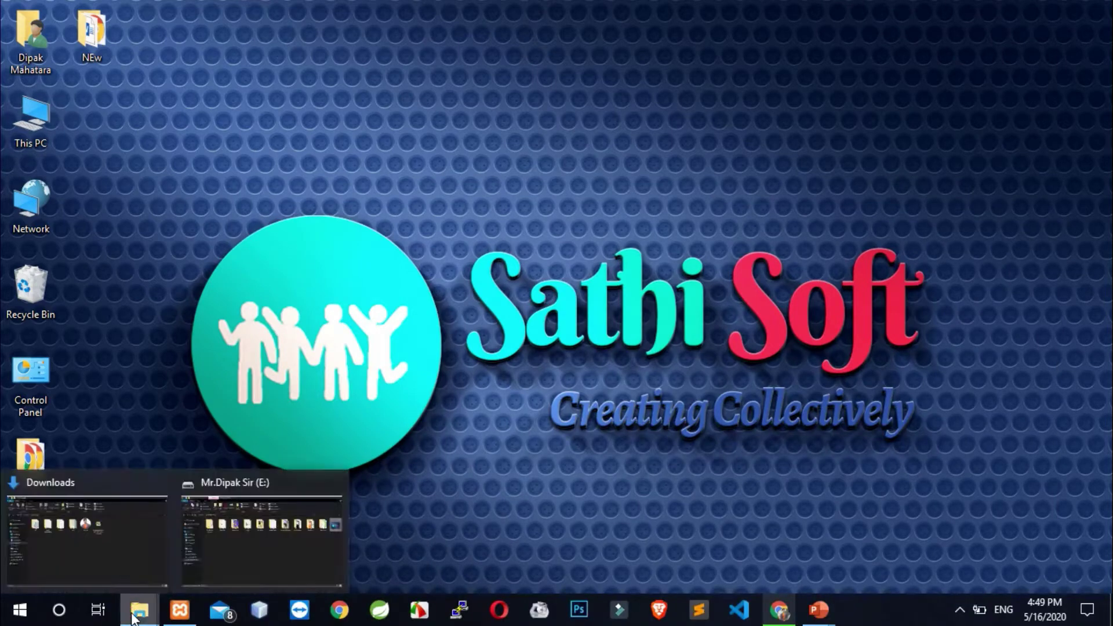
click(89, 571)
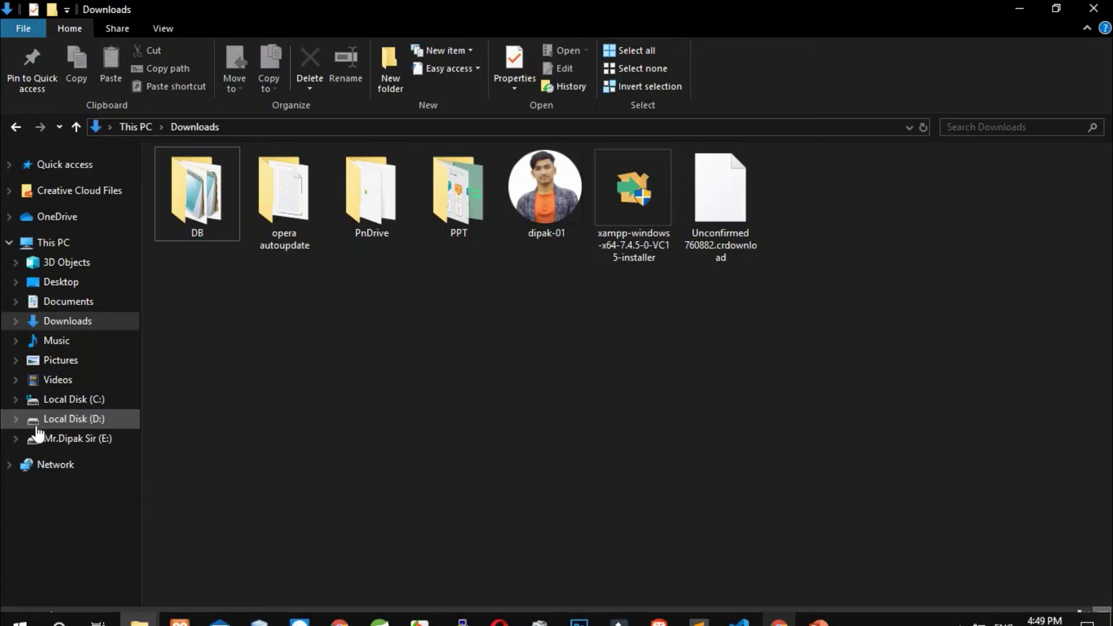
click(58, 426)
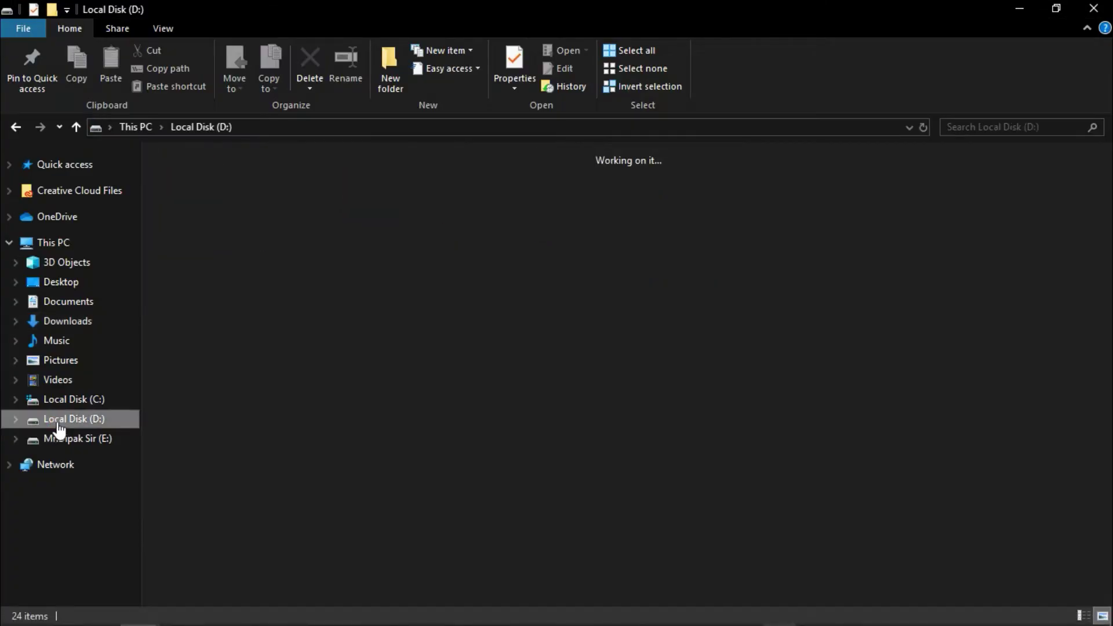
click(208, 428)
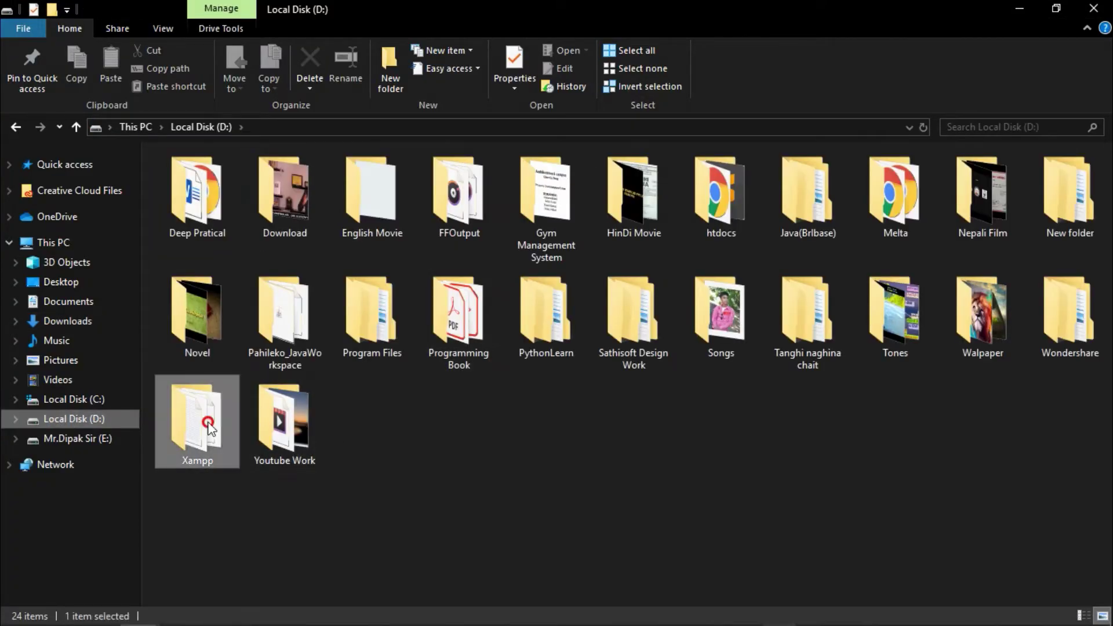
double_click(208, 428)
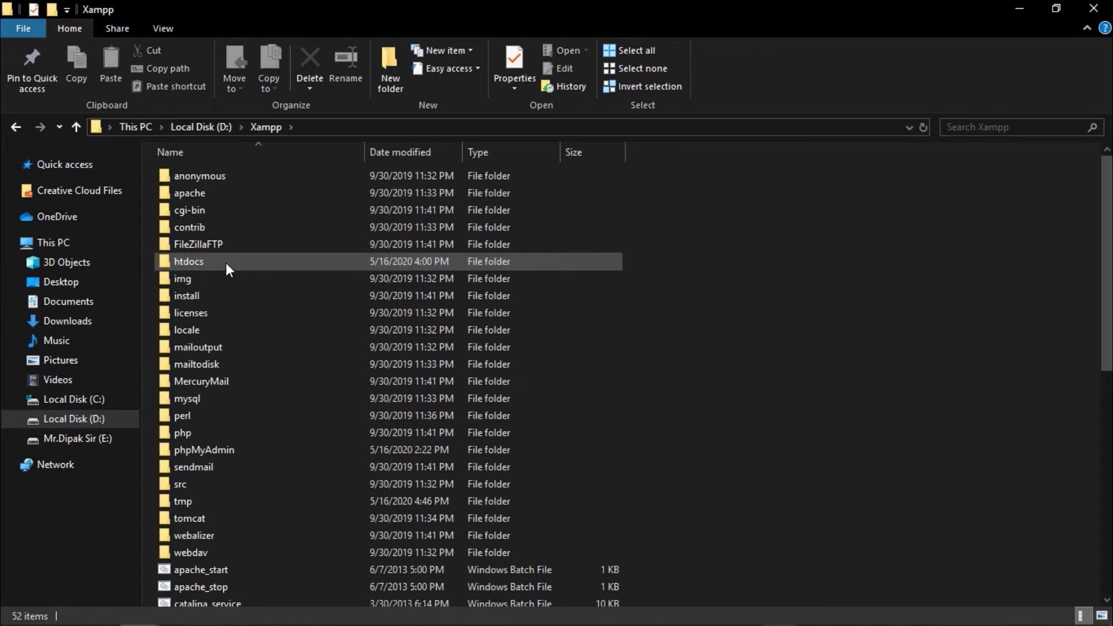
double_click(225, 263)
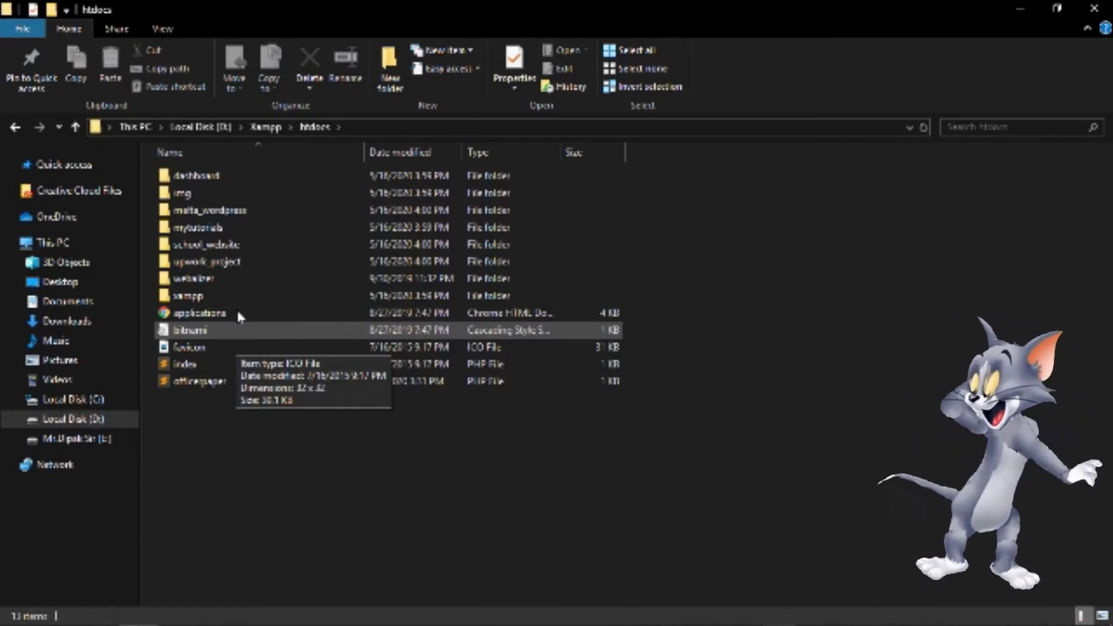
- Copy the htdocs folder from Xampp to the root of Local Disk (D:)
key(BackSpace)
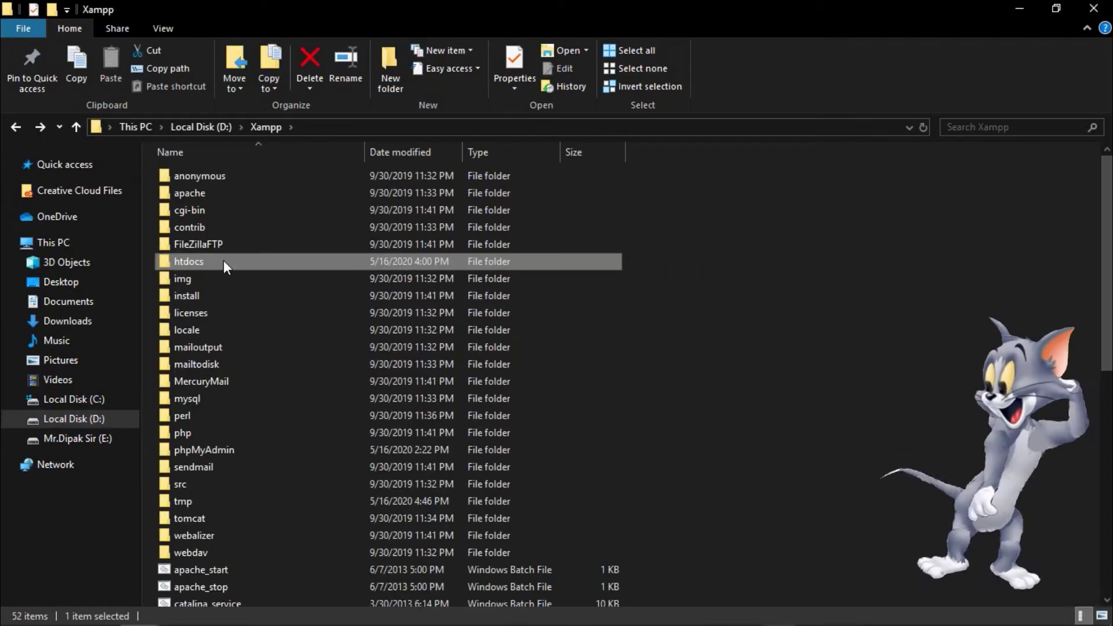
right_click(250, 261)
click(290, 530)
click(73, 419)
click(718, 478)
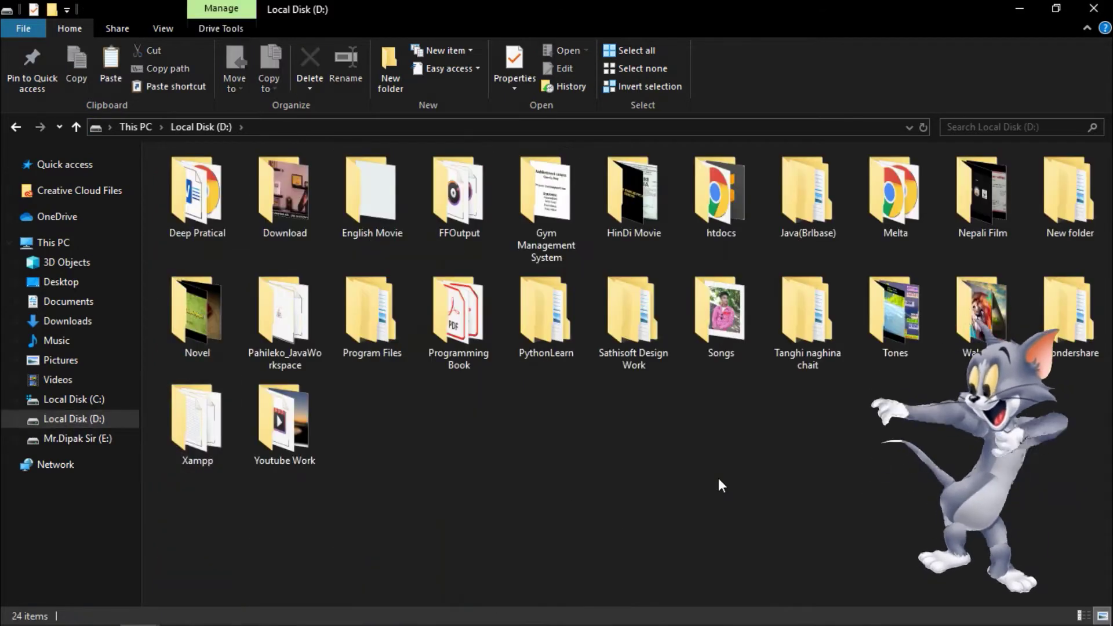
key(ctrl+v)
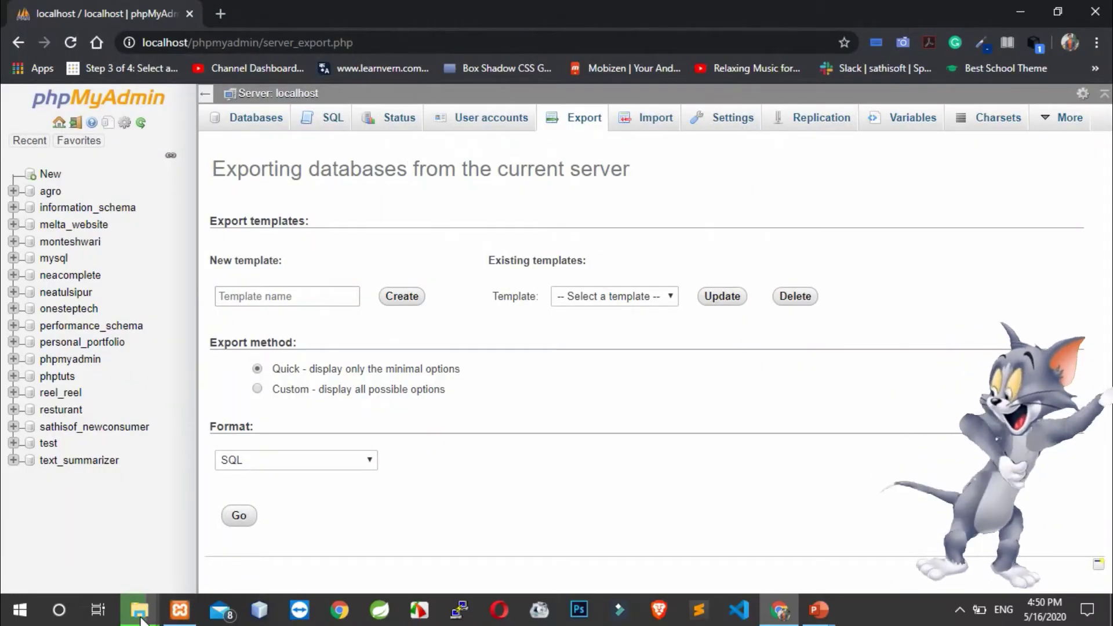
- Check the progress of the htdocs copy and return to the Local Disk (D:) window
click(141, 618)
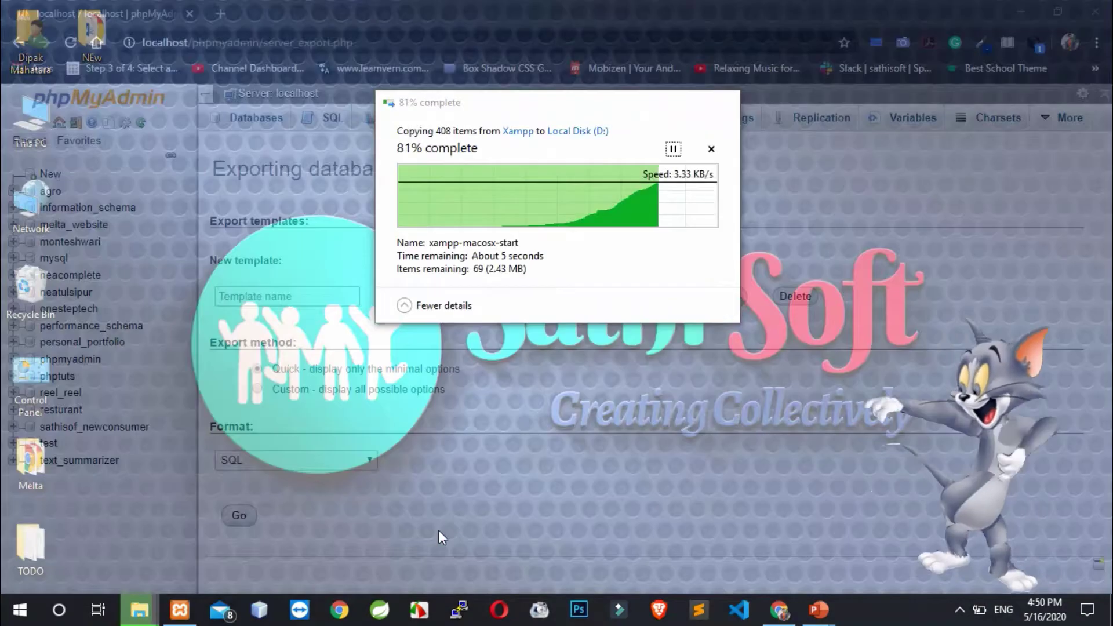
click(438, 530)
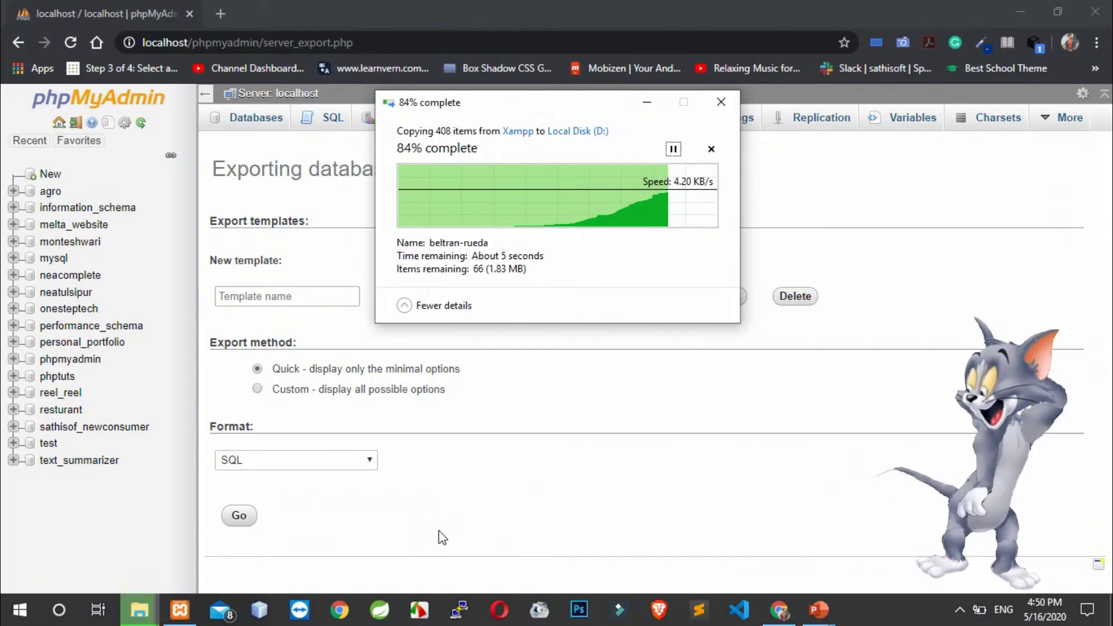
click(159, 593)
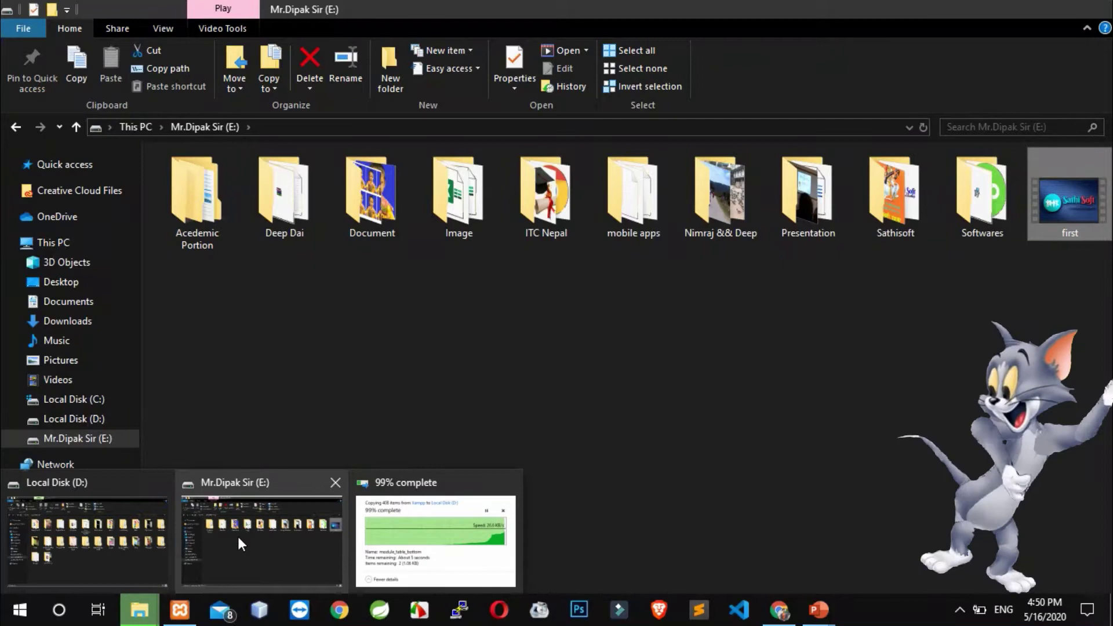
click(131, 544)
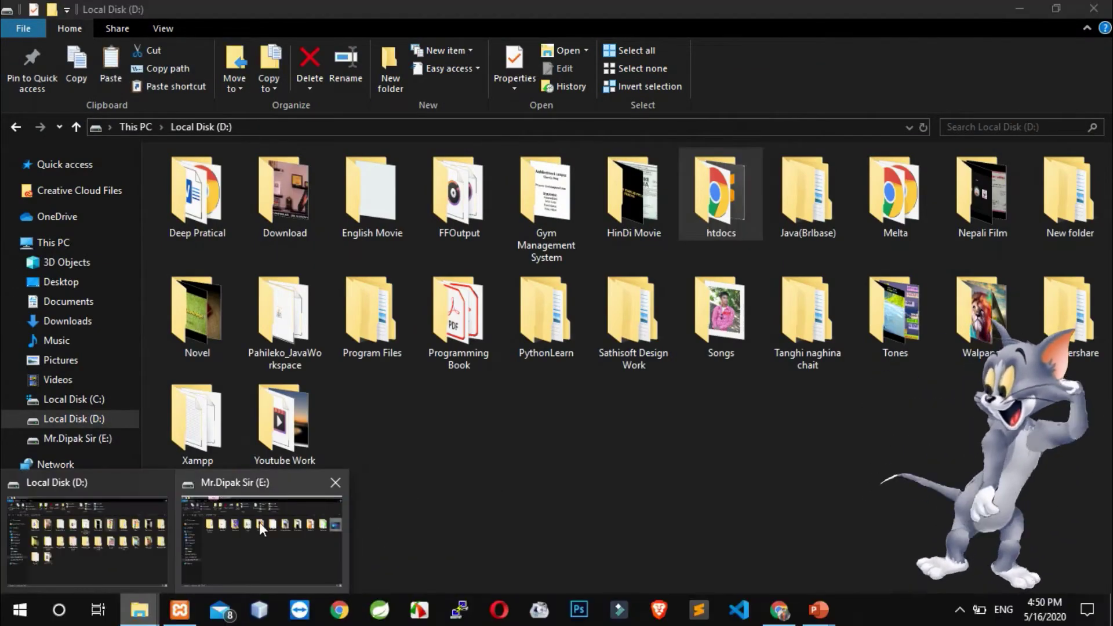
click(643, 474)
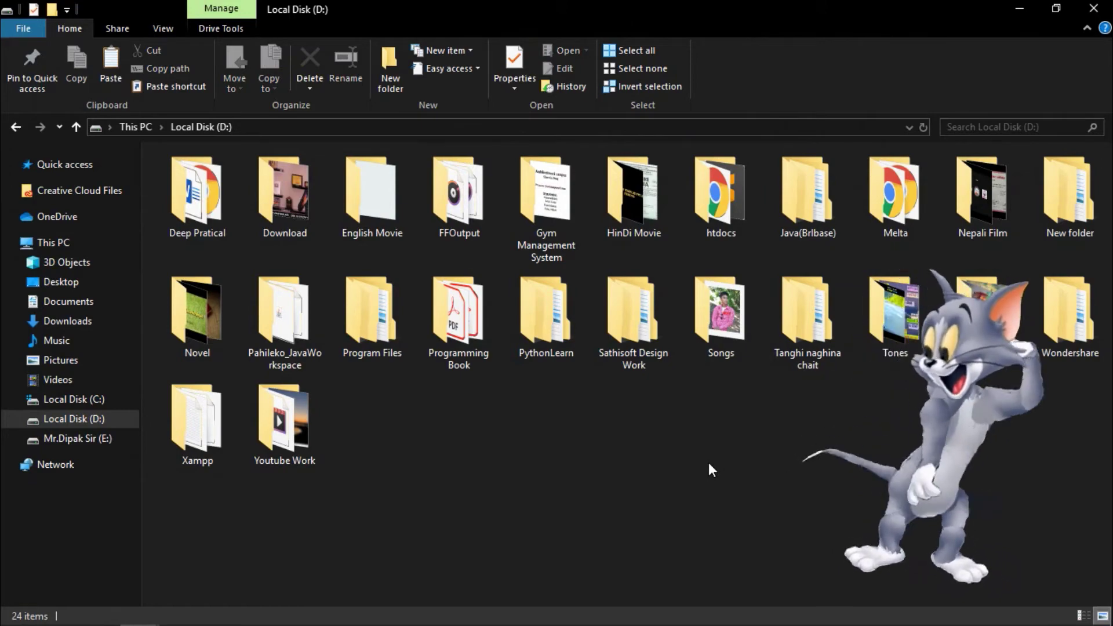
- Open Programs and Features in Control Panel and find XAMPP among the installed programs
key(super+d)
double_click(37, 360)
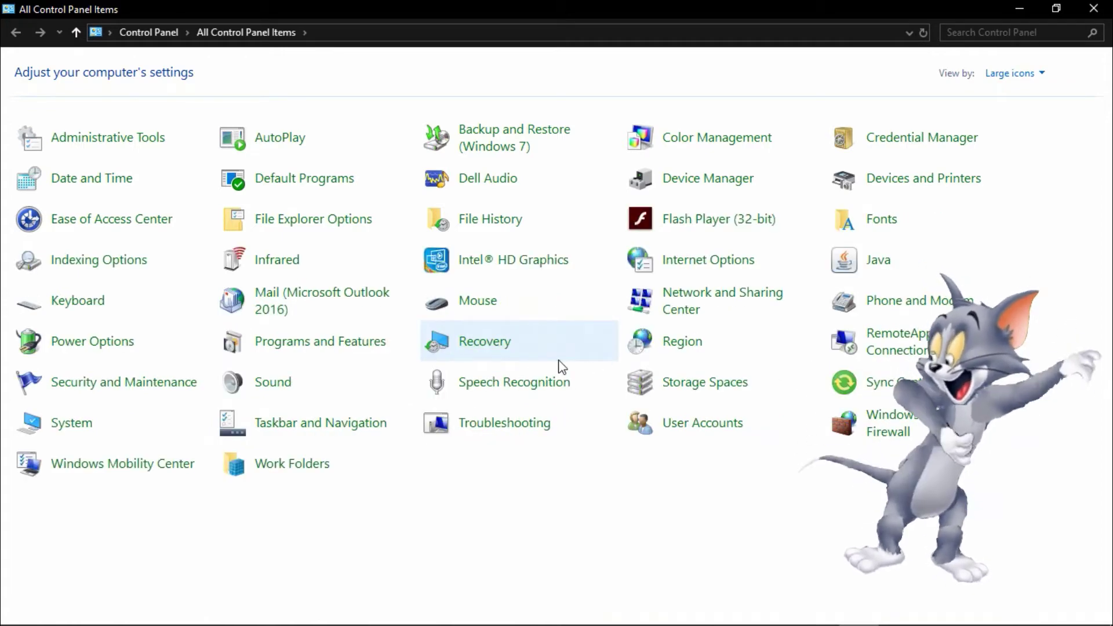
click(320, 347)
key(x)
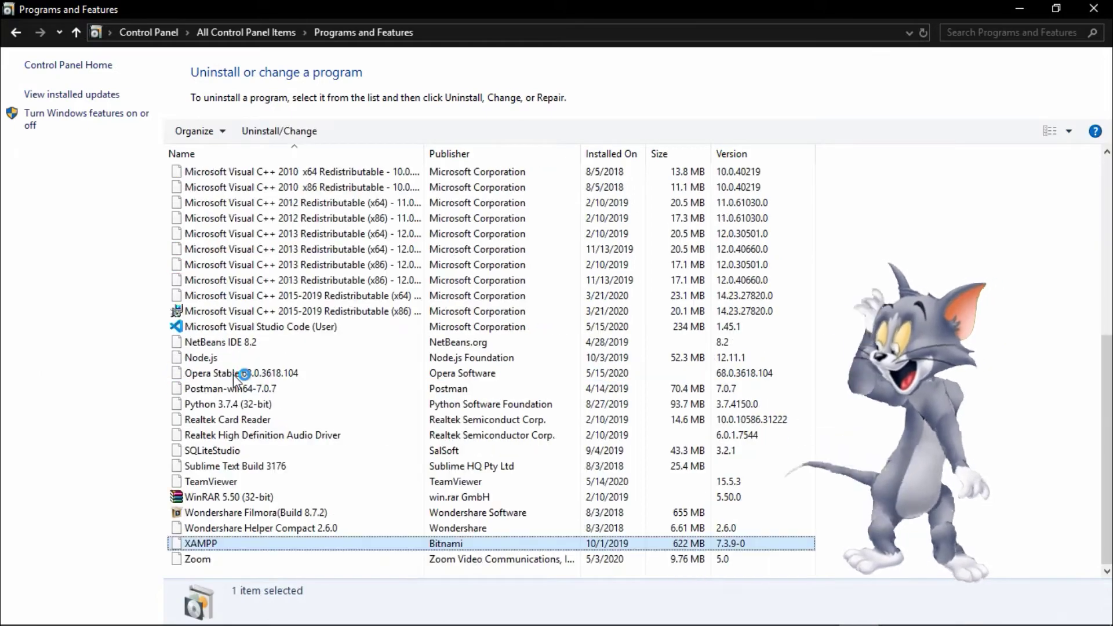
- Select XAMPP in the installed programs and choose to uninstall it
click(242, 552)
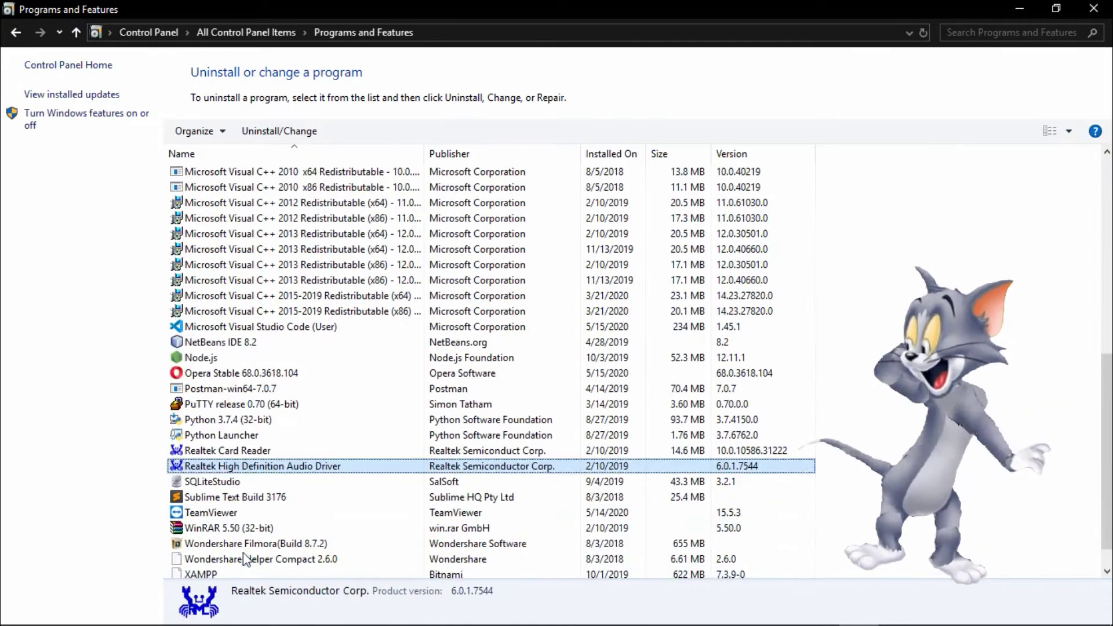
click(216, 547)
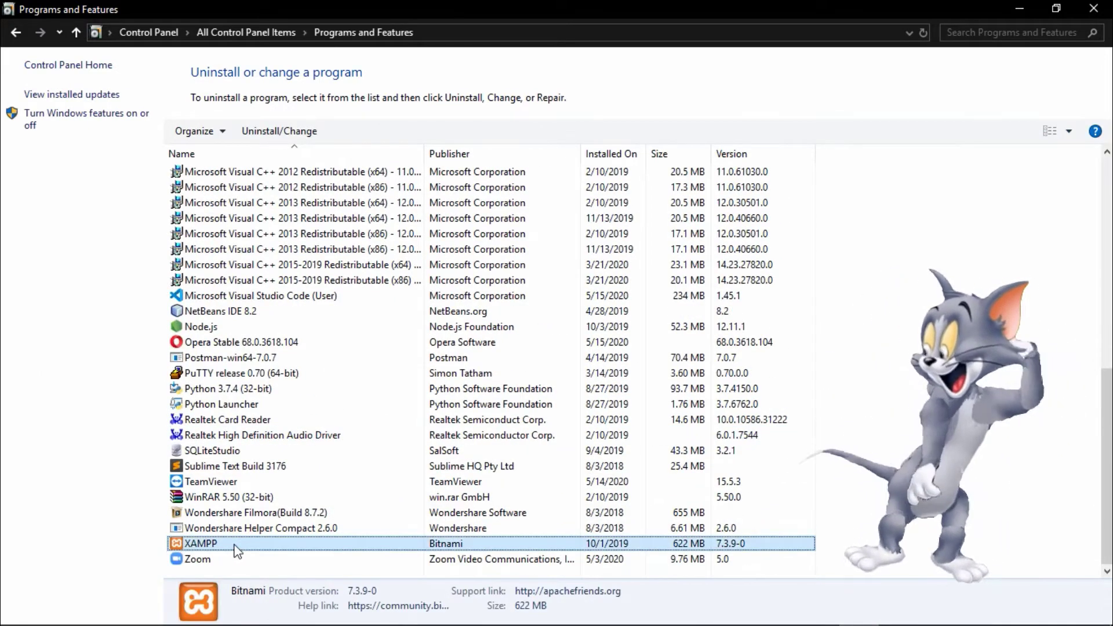
right_click(237, 548)
click(283, 553)
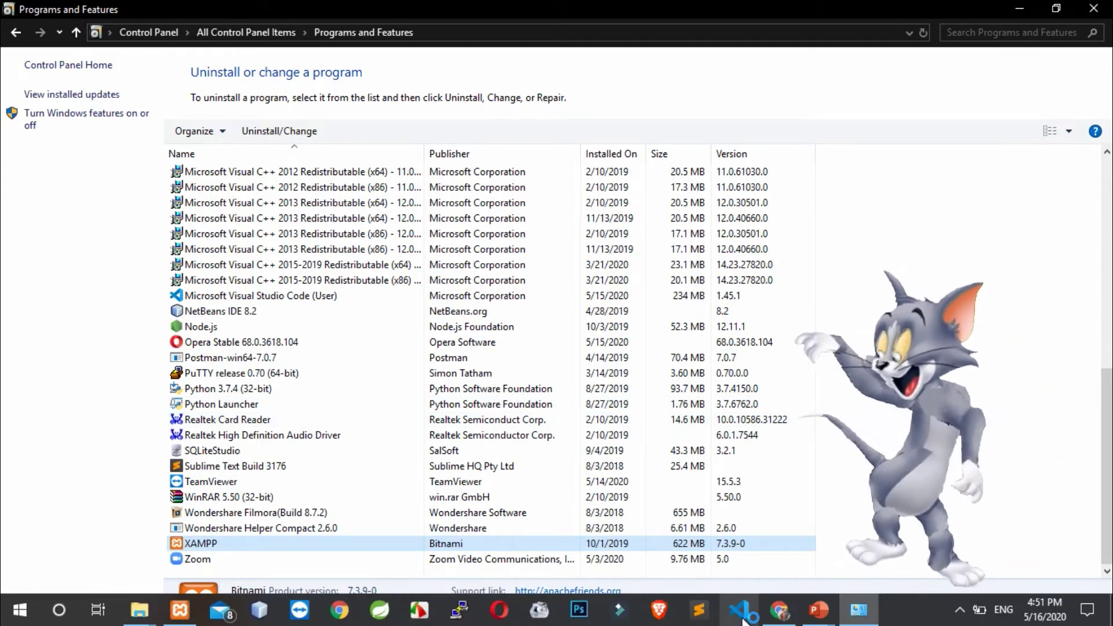
- Switch to Chrome and search Google for "xampp download" in a new tab
click(759, 613)
text(xampp downloa)
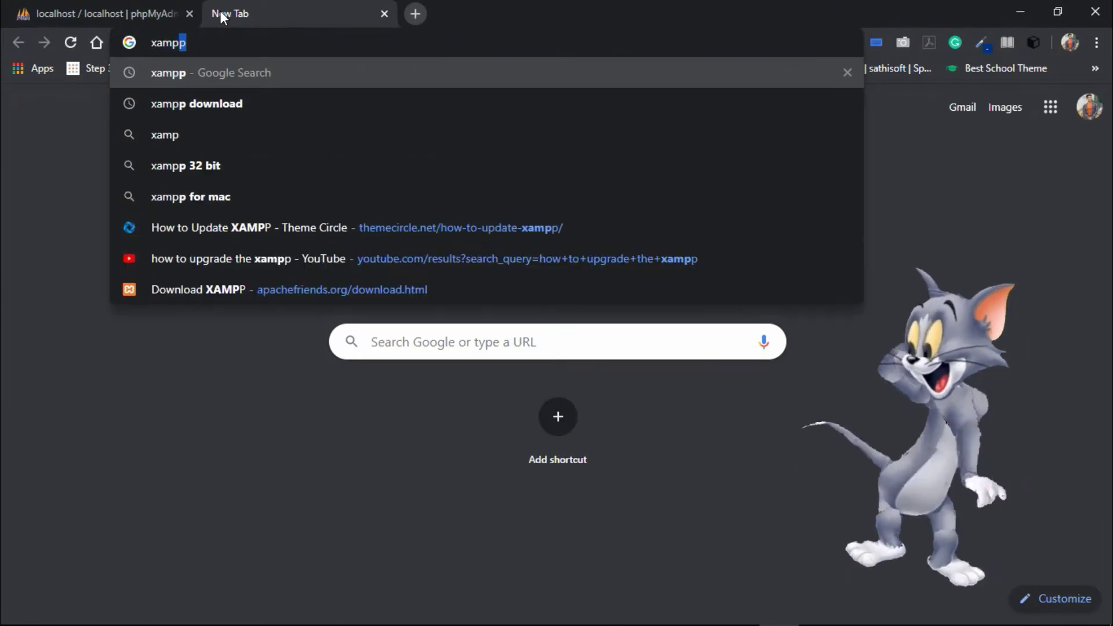
text(d)
key(Return)
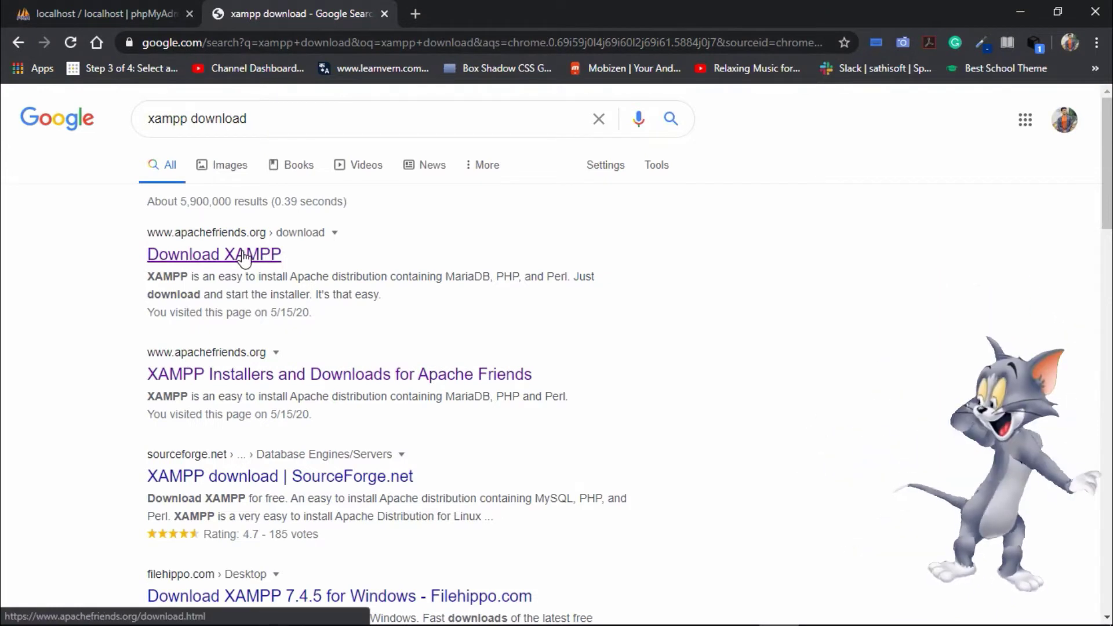
- Open the apachefriends.org Download XAMPP page and download the 64-bit Windows installer for version 7.4.5
click(244, 257)
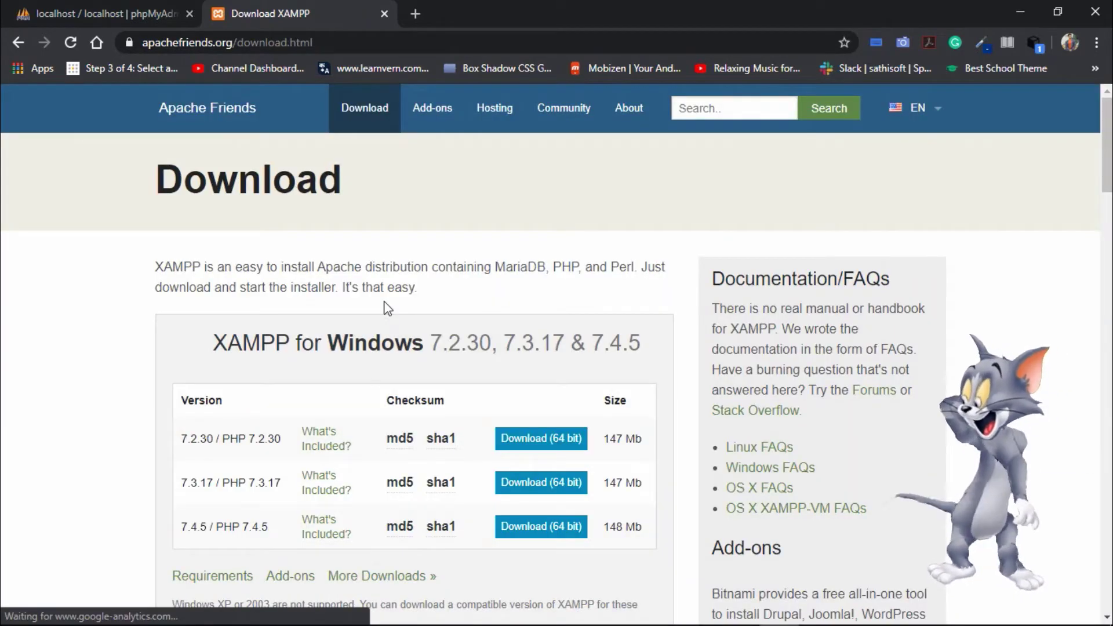
scroll(456, 495, down, 1)
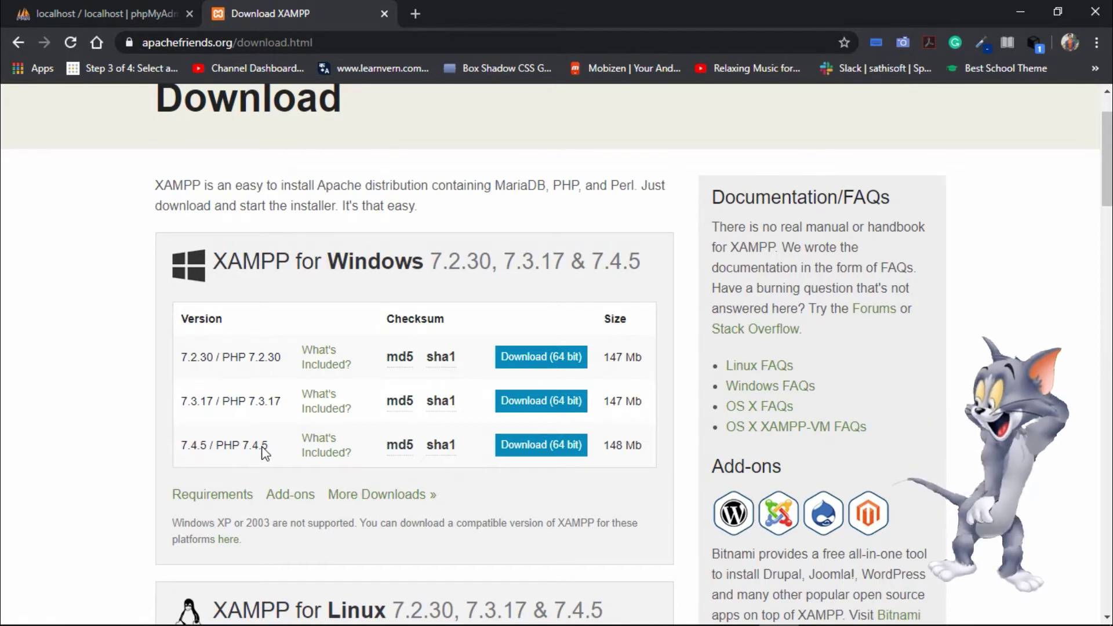
click(550, 449)
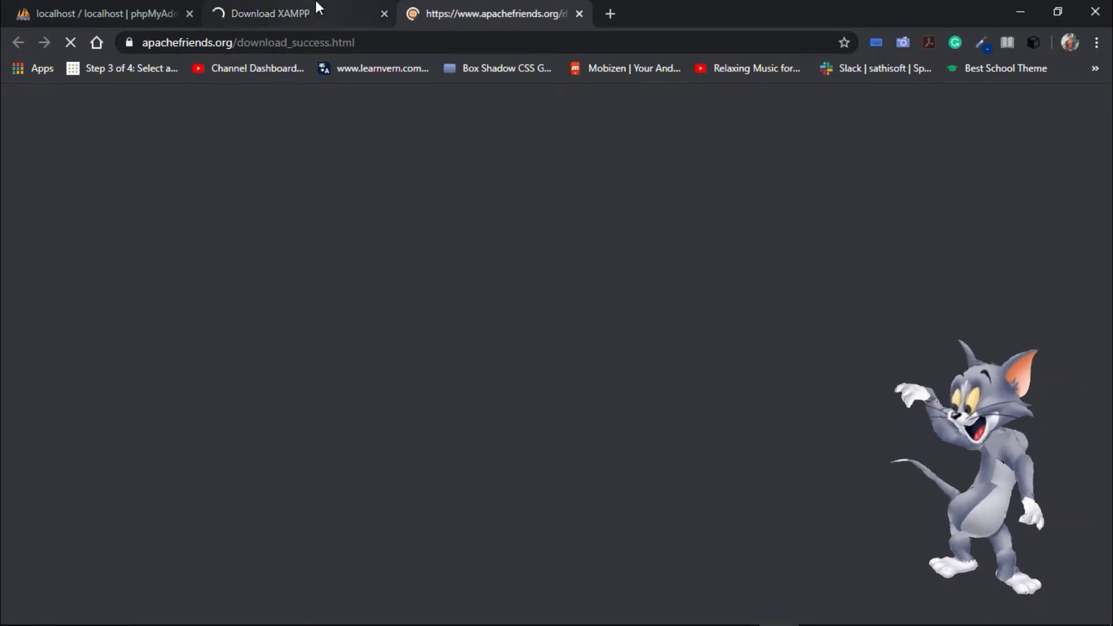
- Return to the XAMPP download page and examine the installers offered for Linux and OS X
click(315, 3)
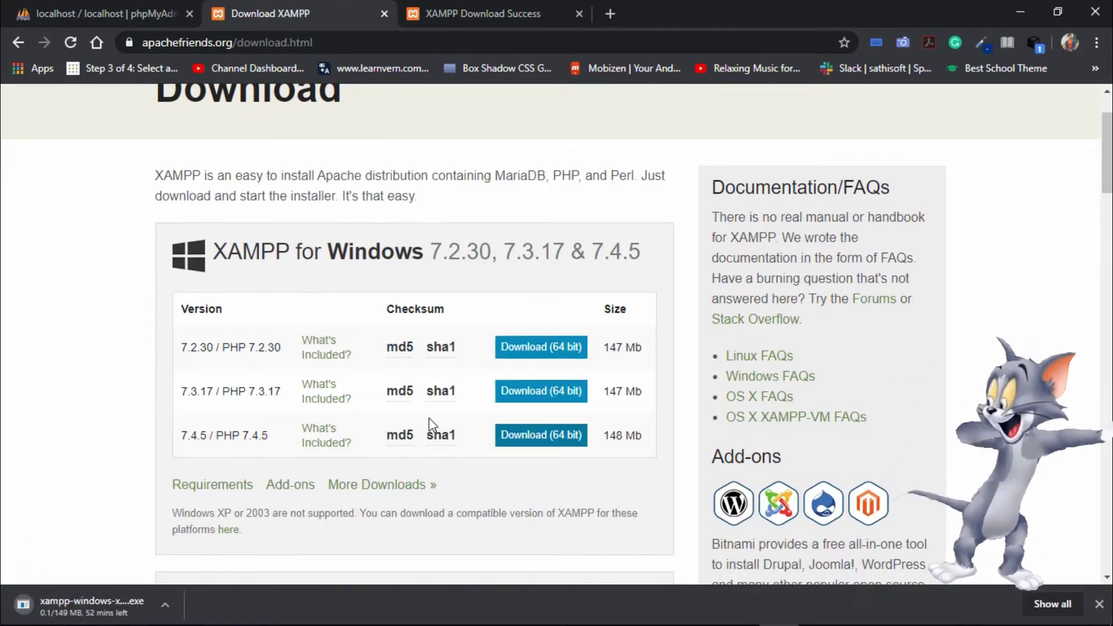
scroll(433, 426, down, 1)
scroll(493, 423, down, 4)
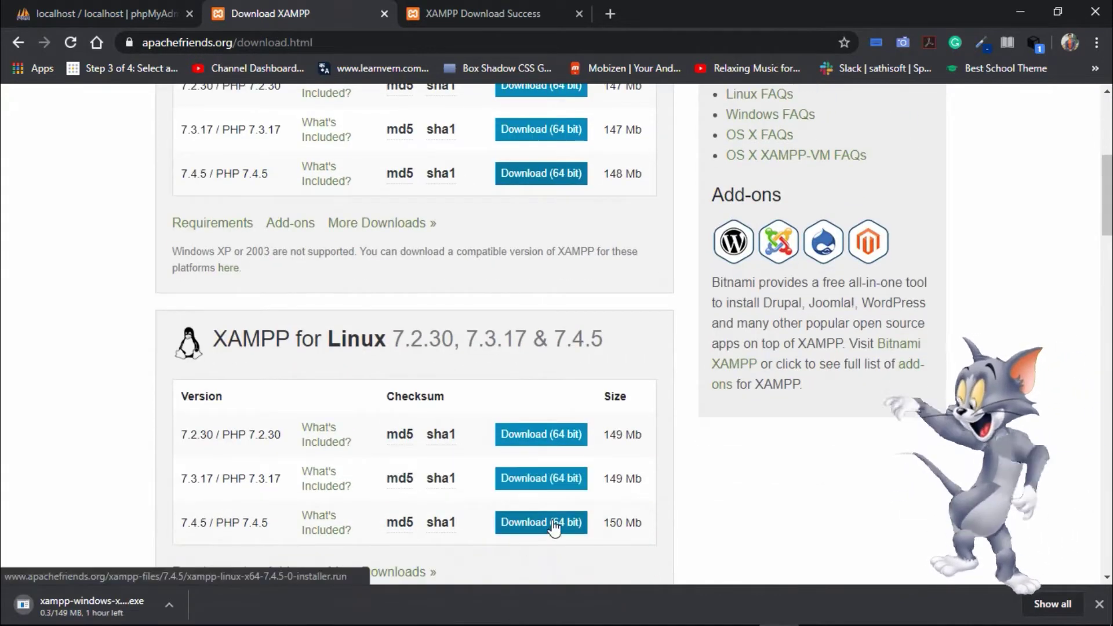
scroll(551, 522, down, 4)
scroll(555, 528, down, 2)
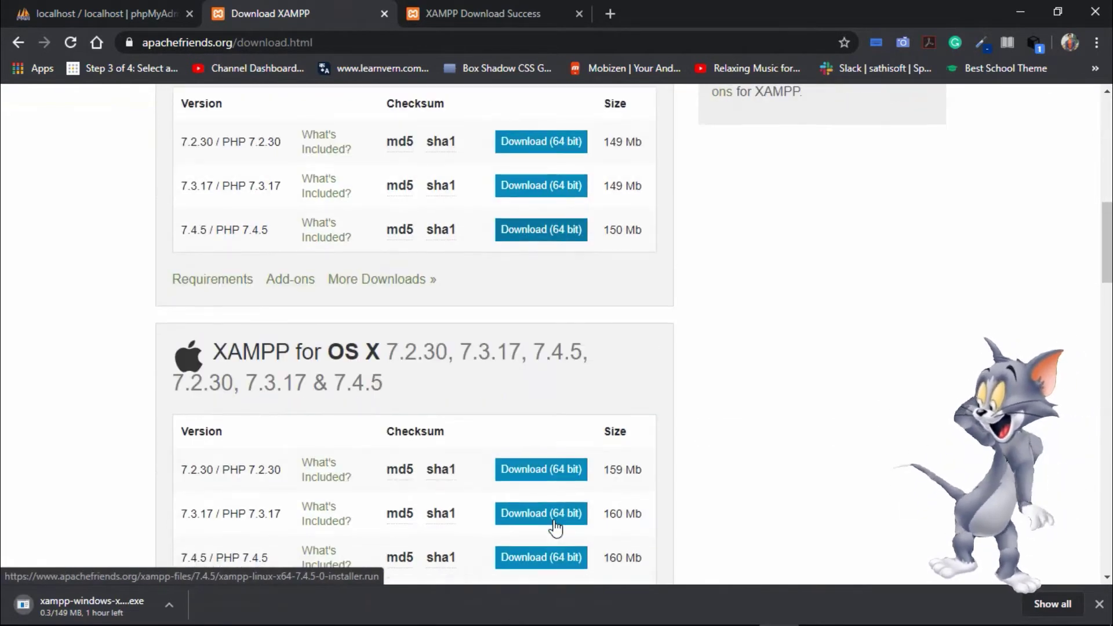
scroll(360, 324, down, 2)
scroll(359, 323, down, 1)
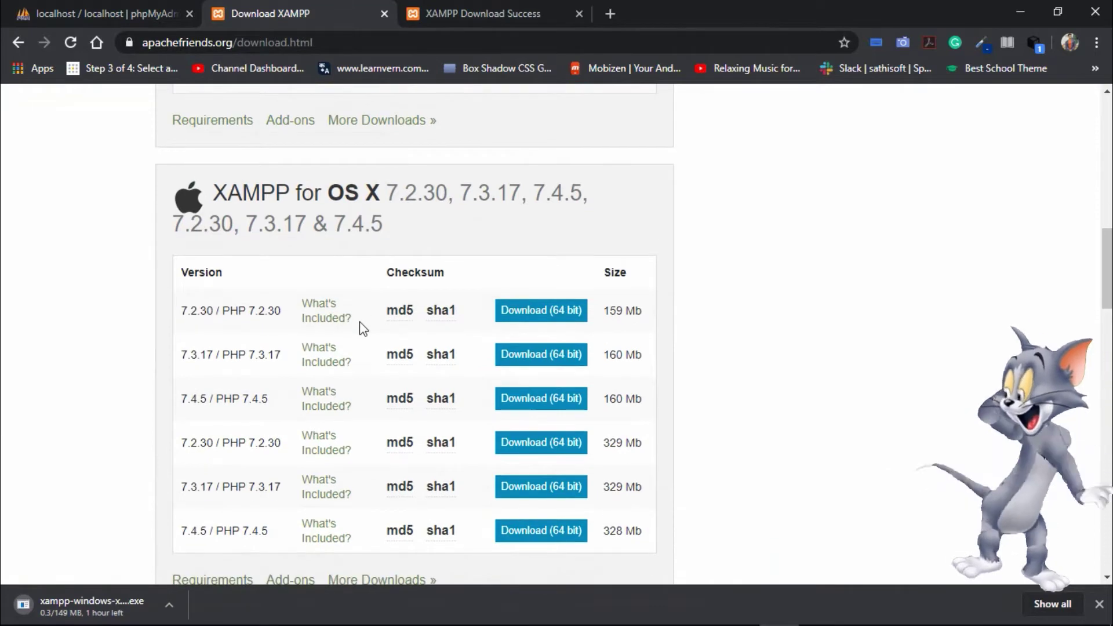
- Return to the open uninstaller and confirm removing XAMPP with all its modules and the D:\Xampp\htdocs folder
key(Home)
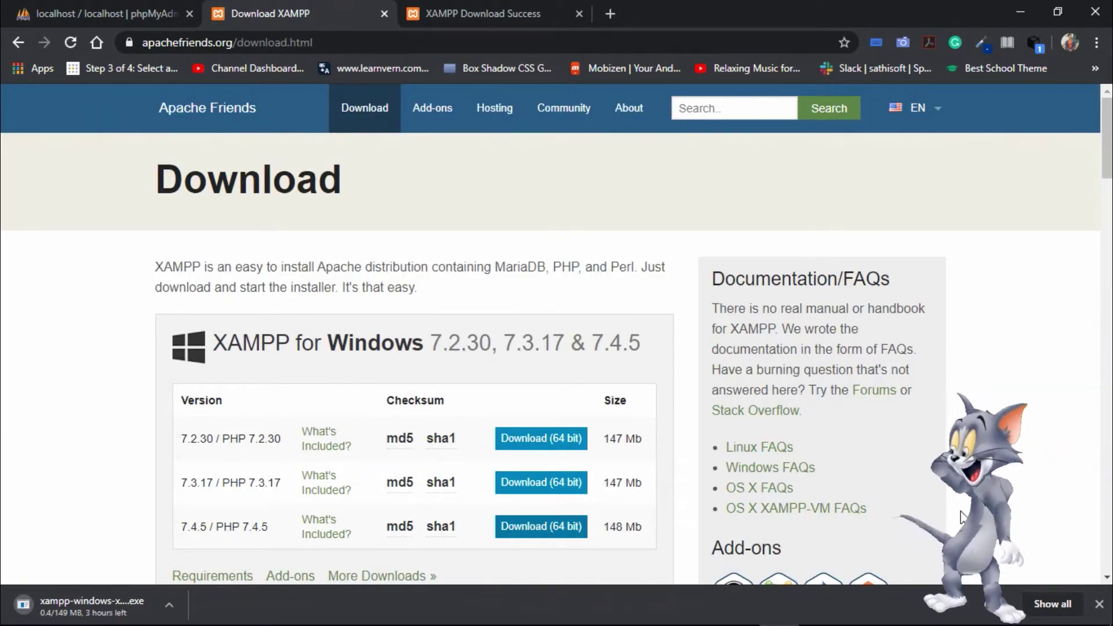
click(1098, 606)
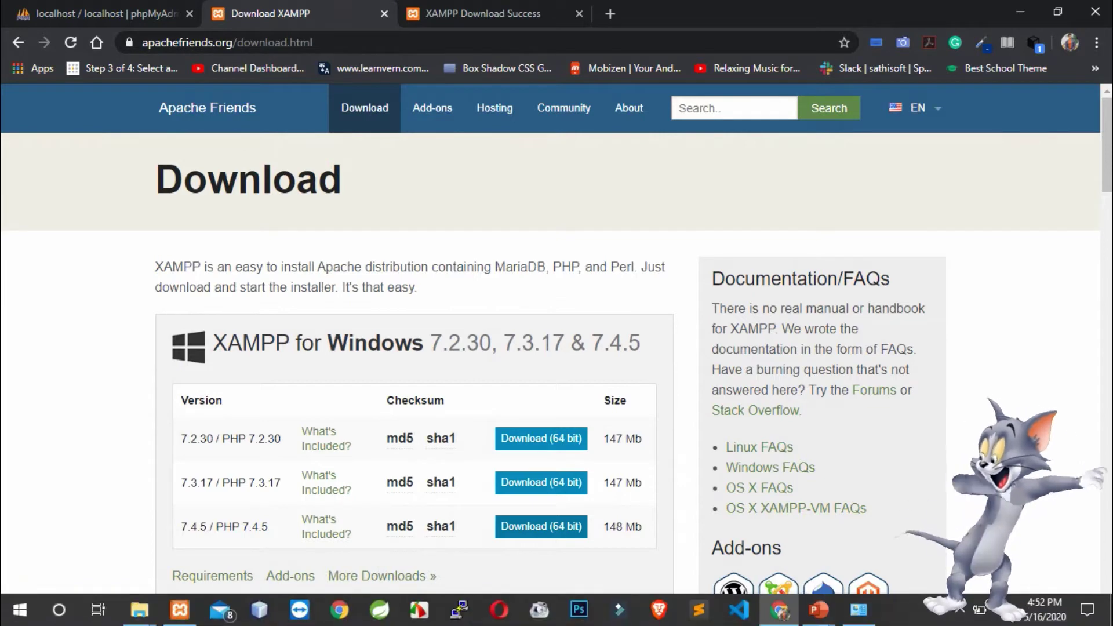
mouse_move(142, 614)
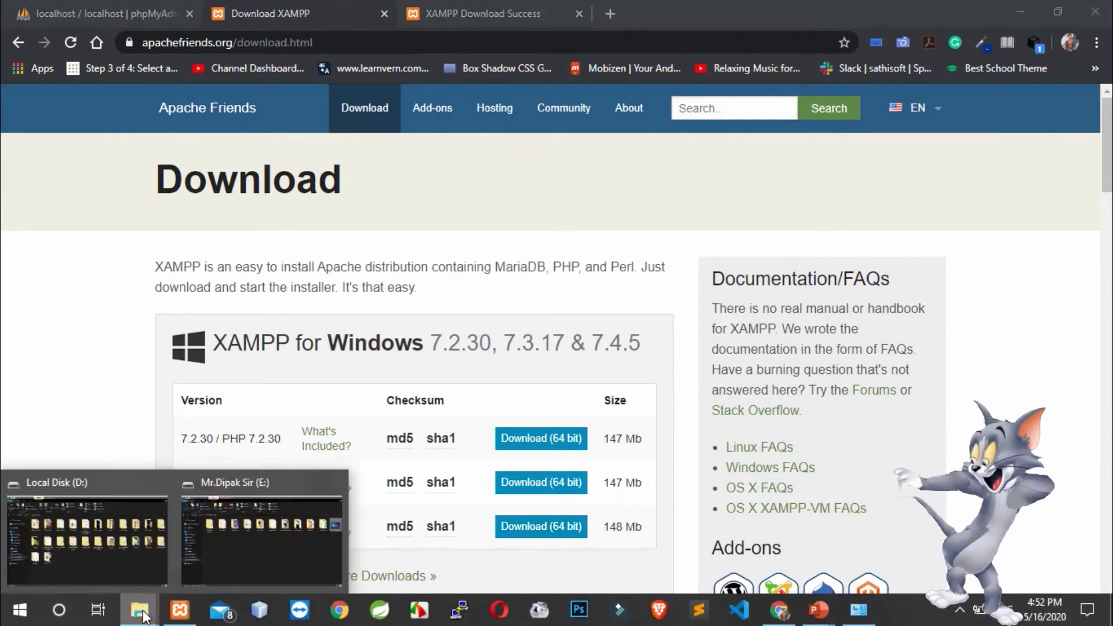
click(95, 536)
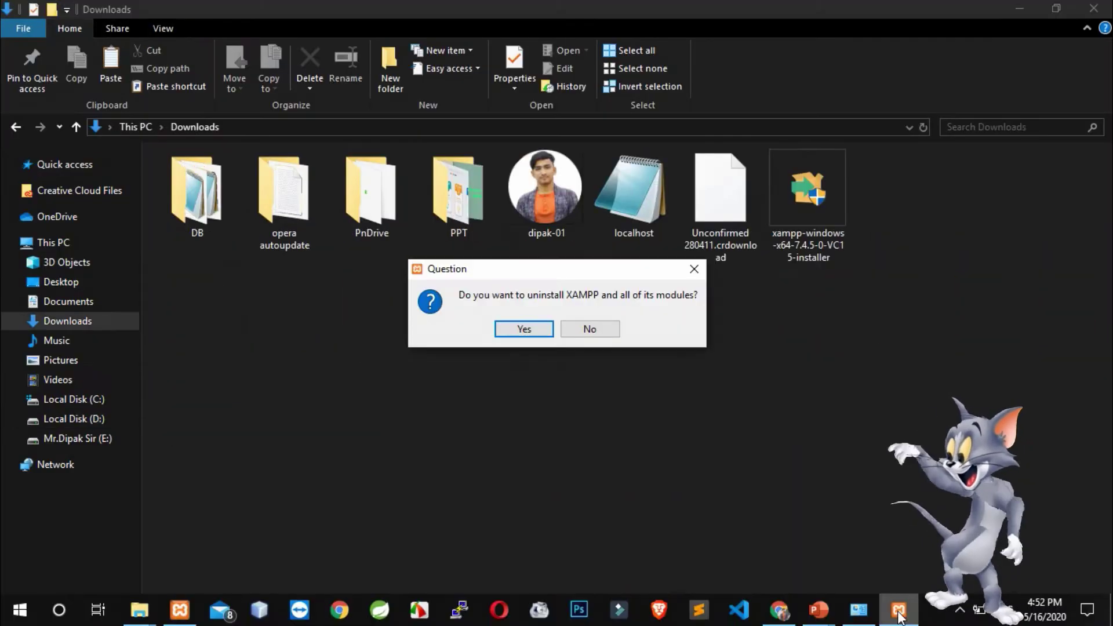
click(530, 333)
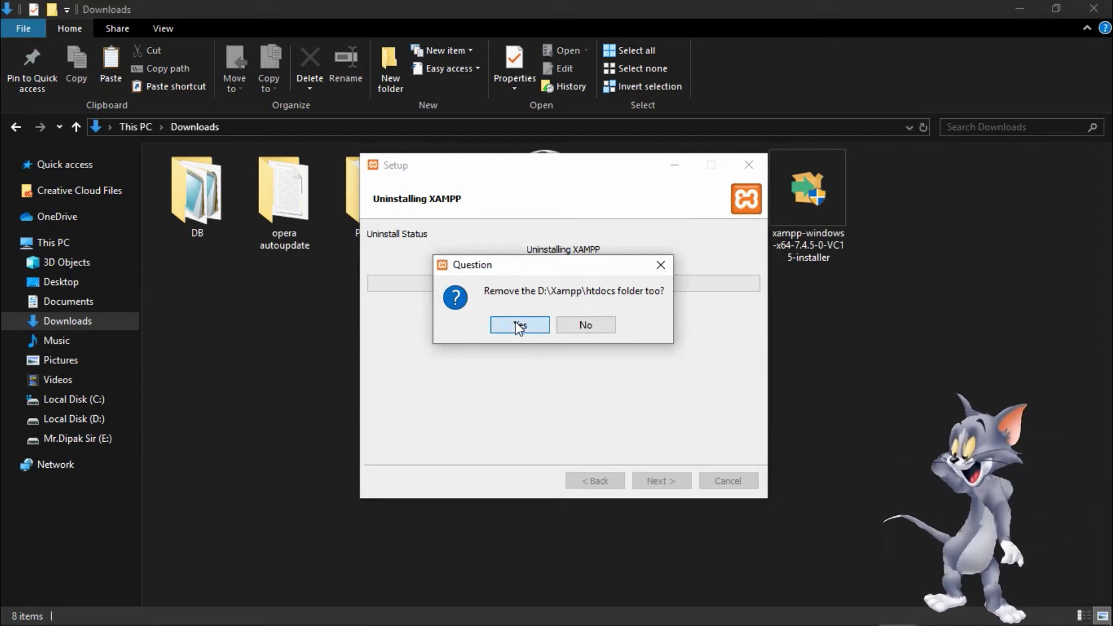
click(519, 326)
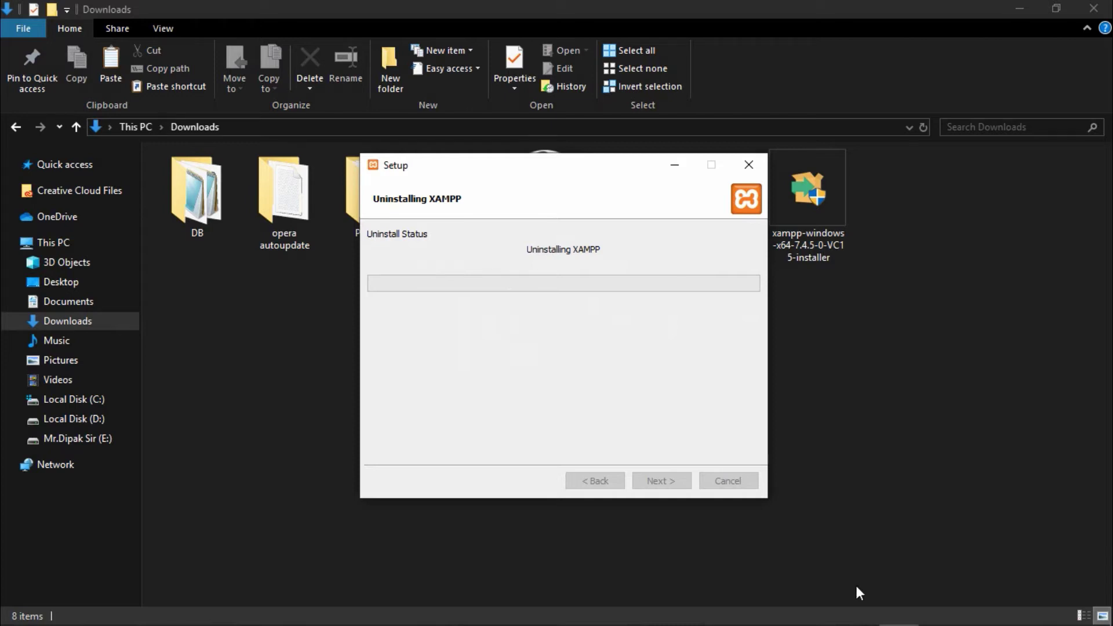
- Open the Downloads folder in File Explorer and run the xampp-windows-x64-7.4.5-0-VC15-installer
click(960, 610)
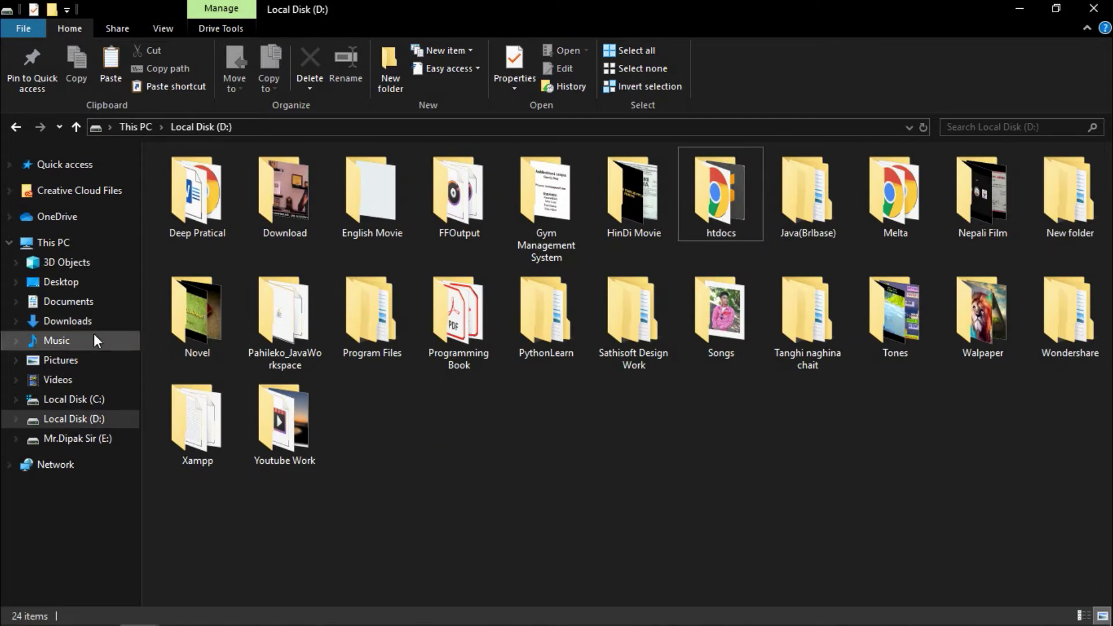
click(68, 321)
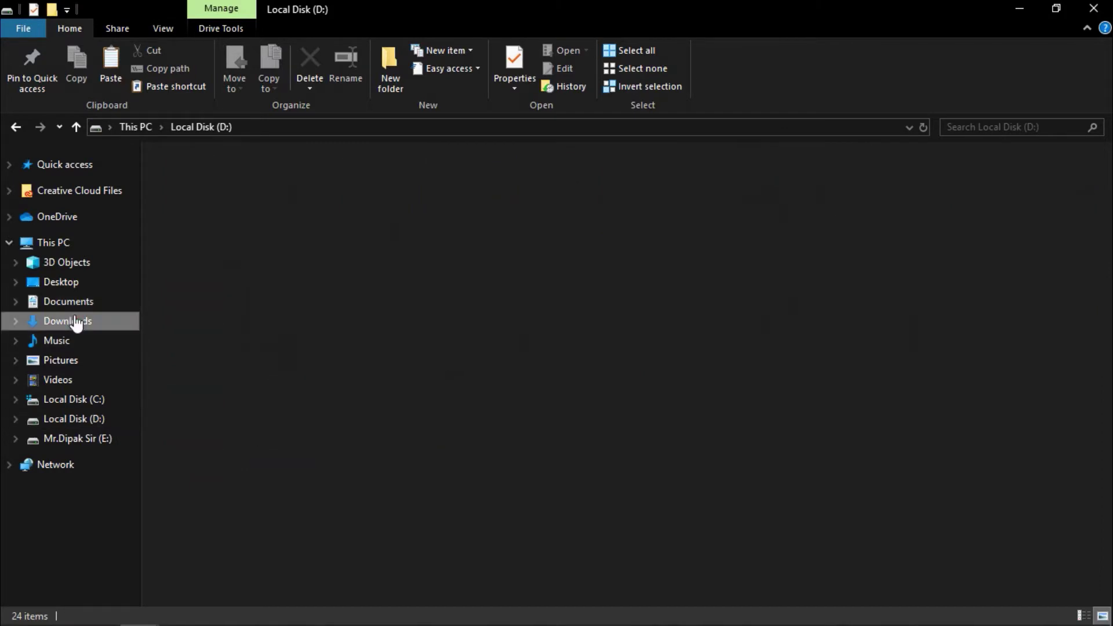
click(815, 217)
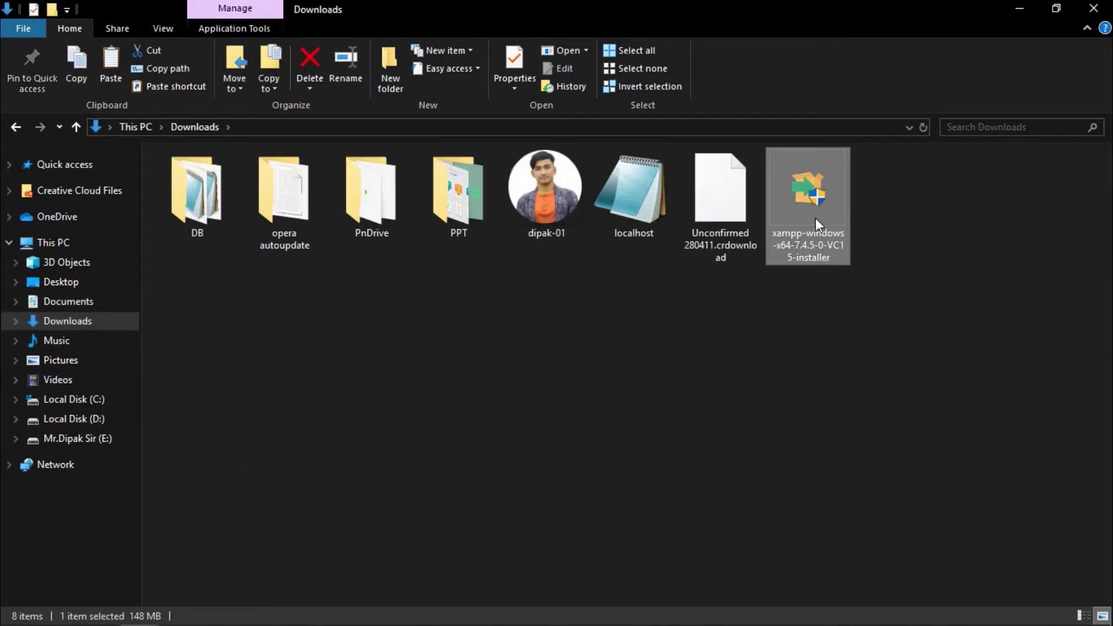
click(786, 464)
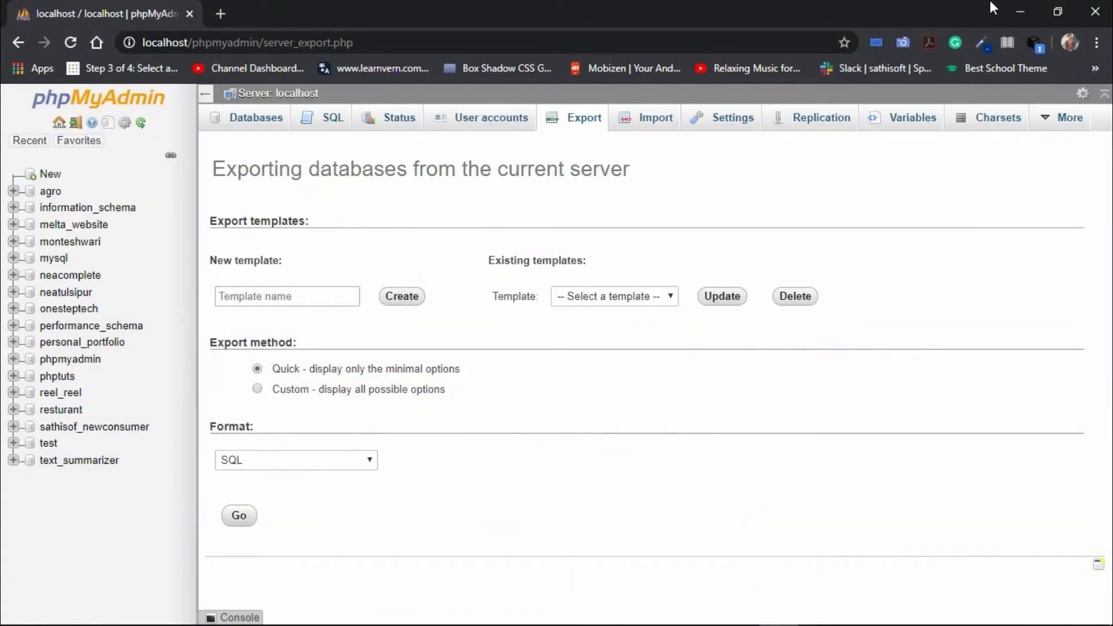
click(1020, 12)
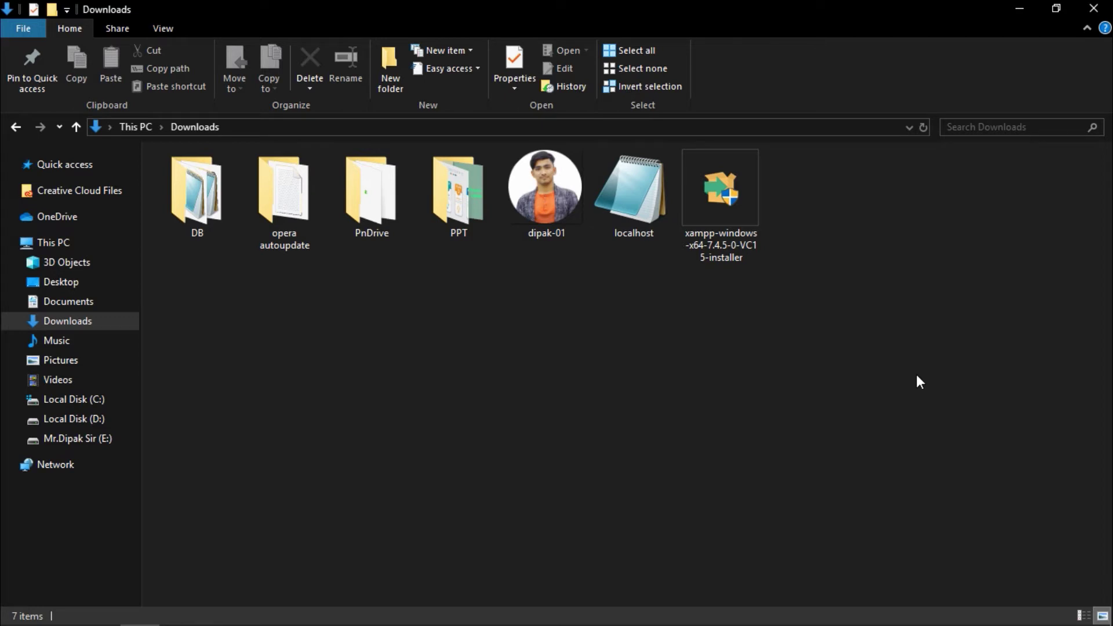
double_click(723, 202)
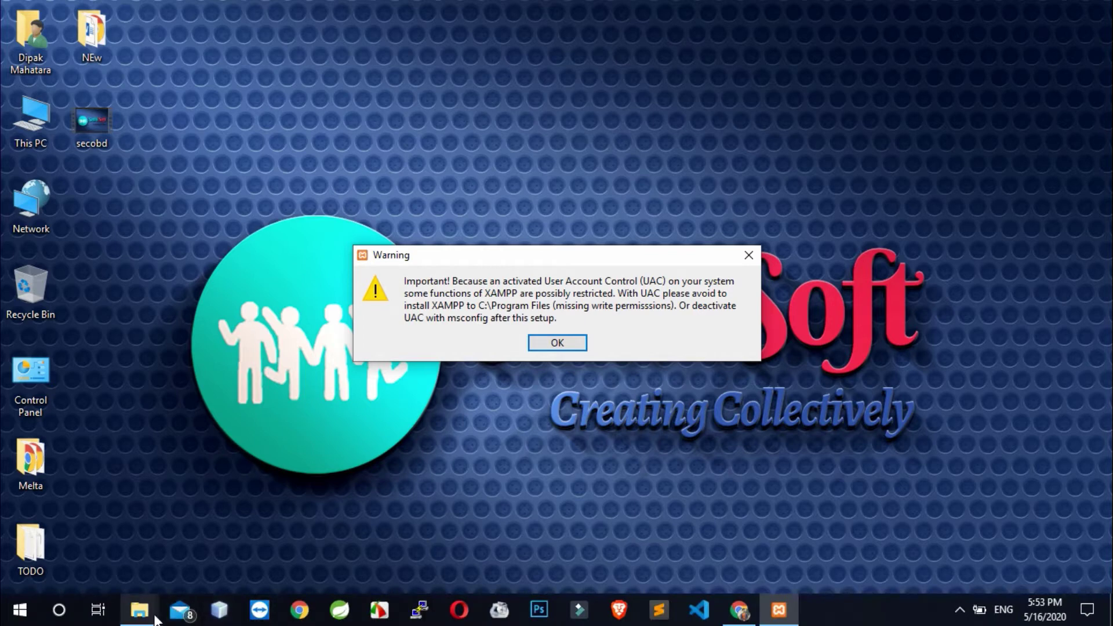
- Acknowledge the User Account Control warning and continue the XAMPP setup with all components selected
click(154, 618)
click(287, 483)
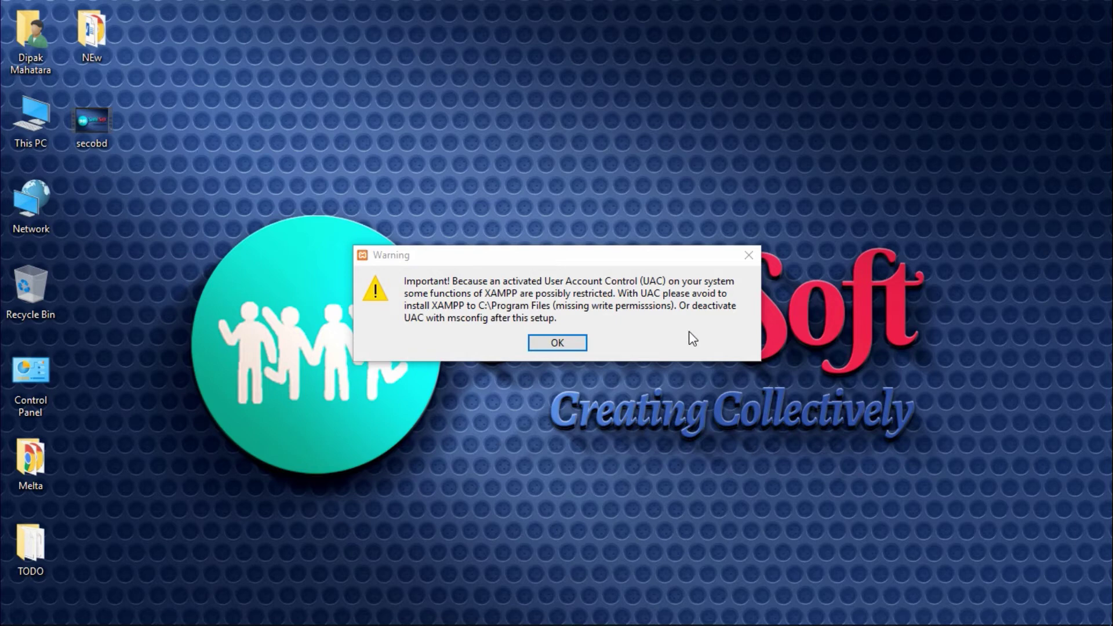
click(562, 350)
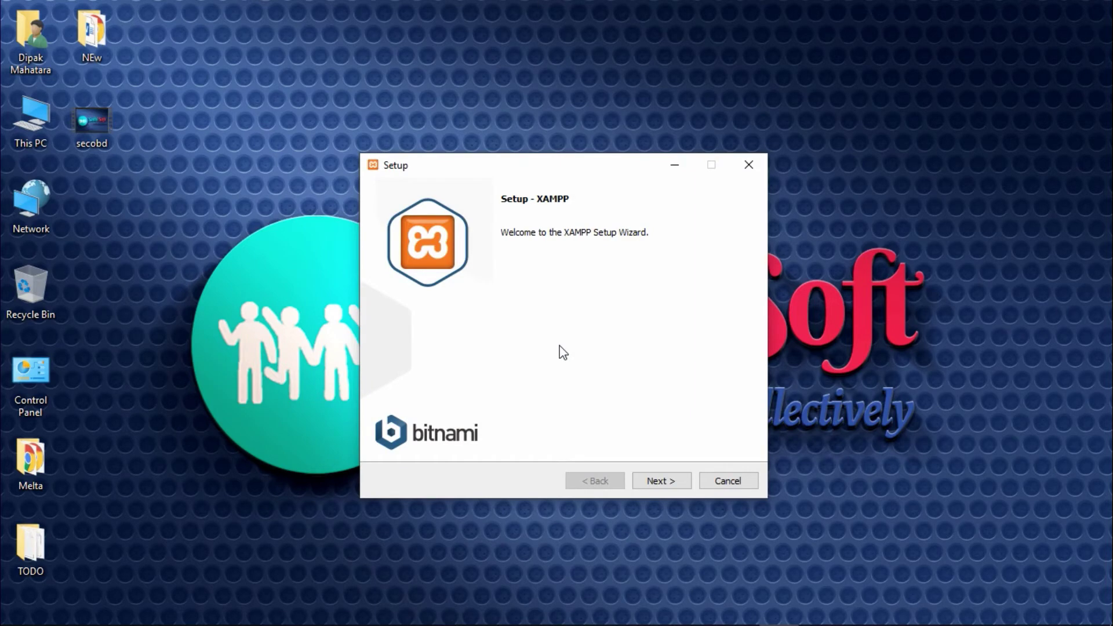
click(660, 481)
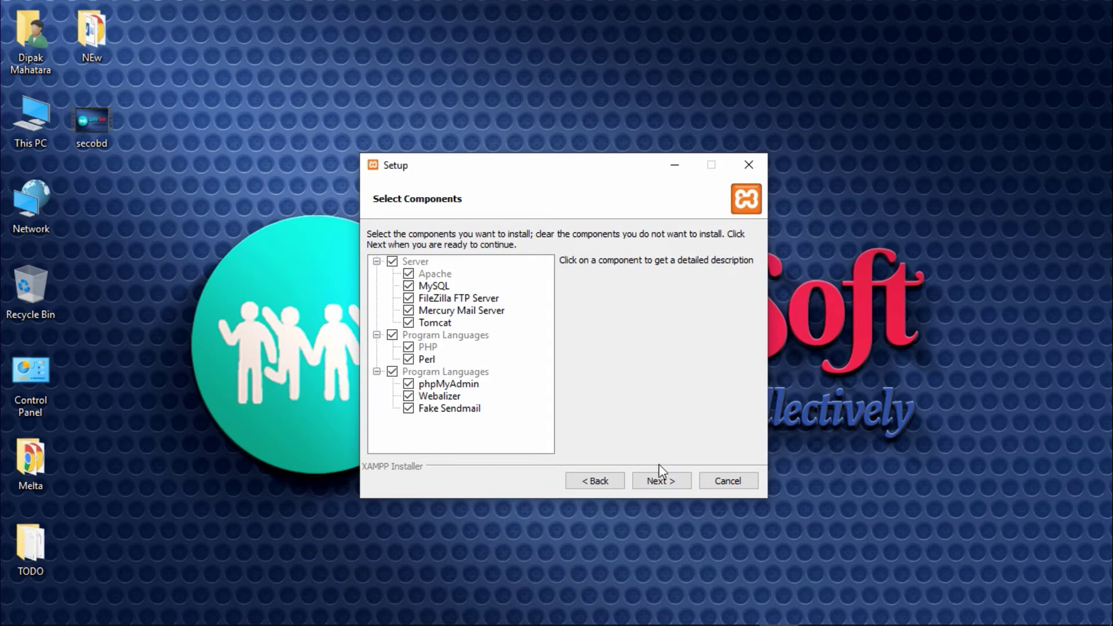
click(669, 481)
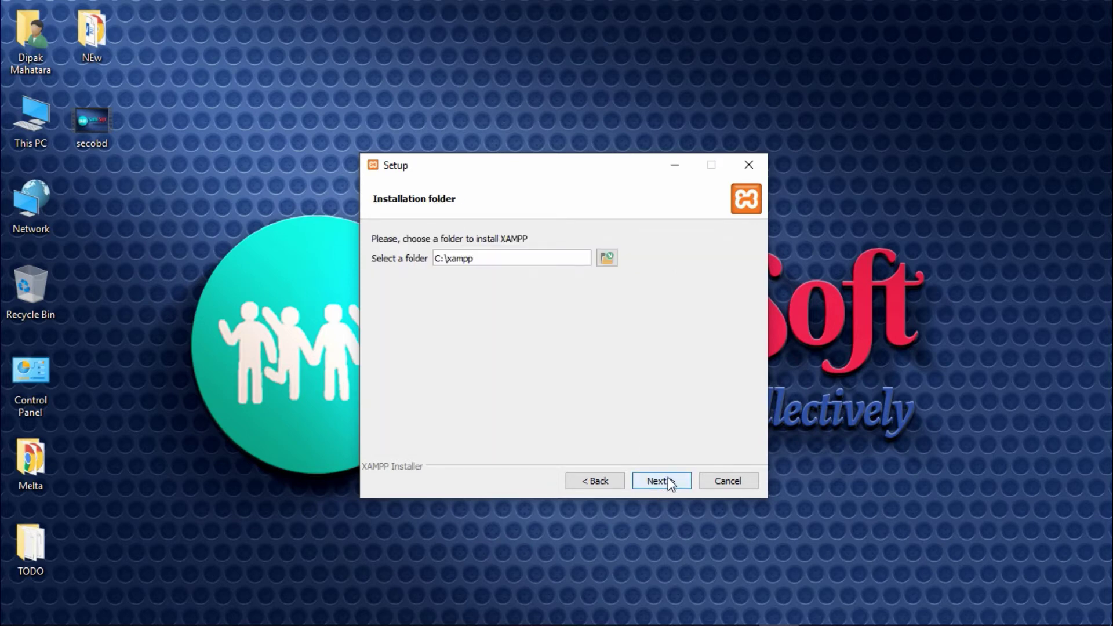
- Create a new folder named Xampp on Local Disk (D:) and use it as the installation folder
click(607, 259)
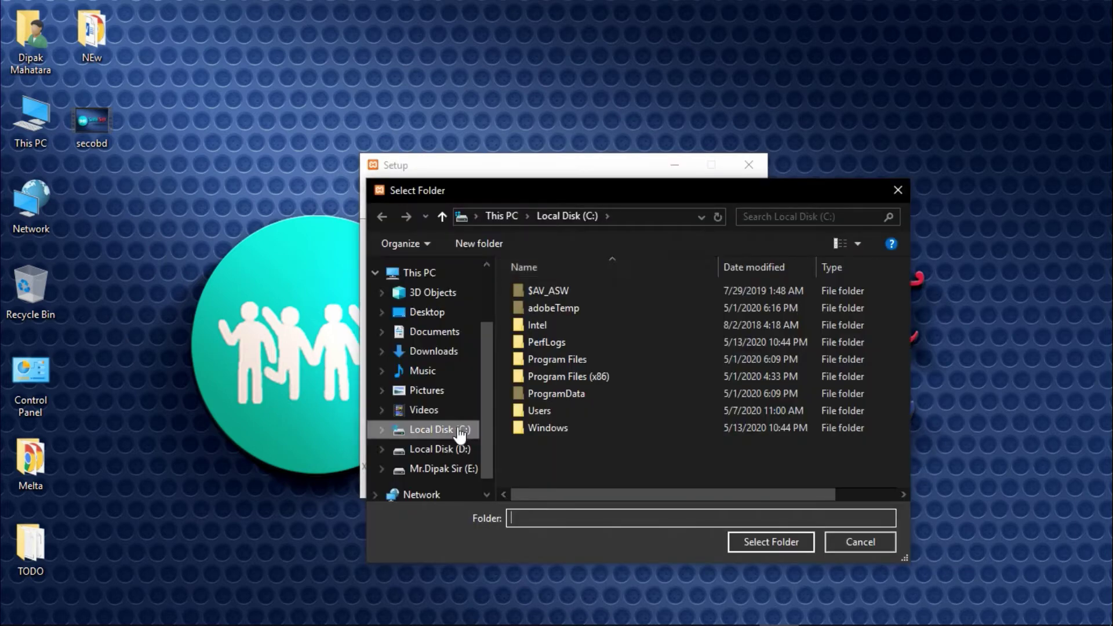
click(437, 451)
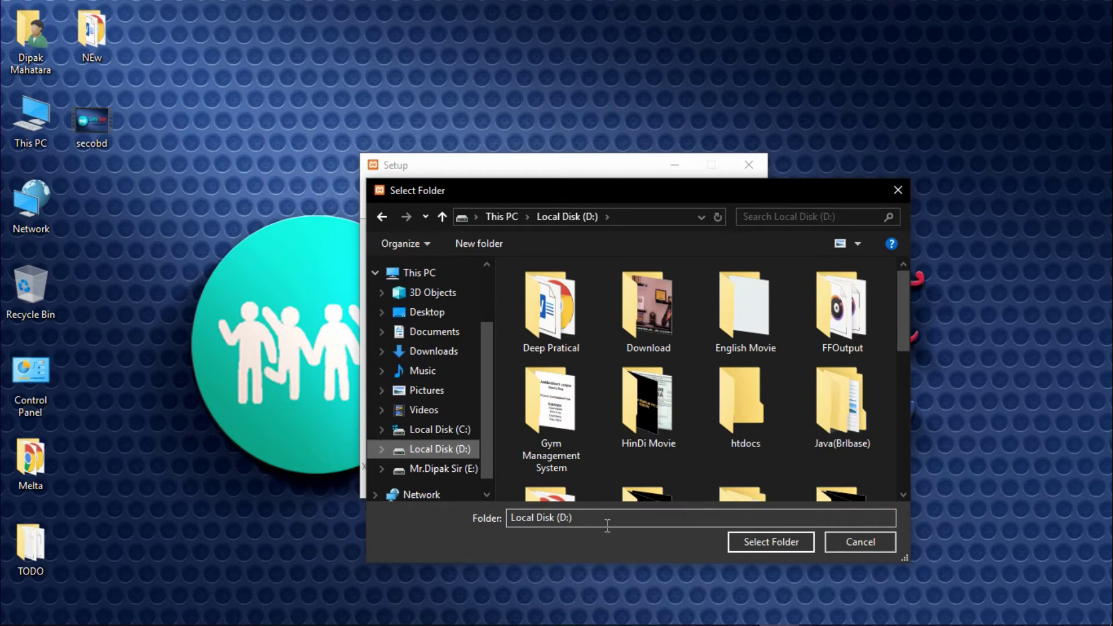
click(659, 436)
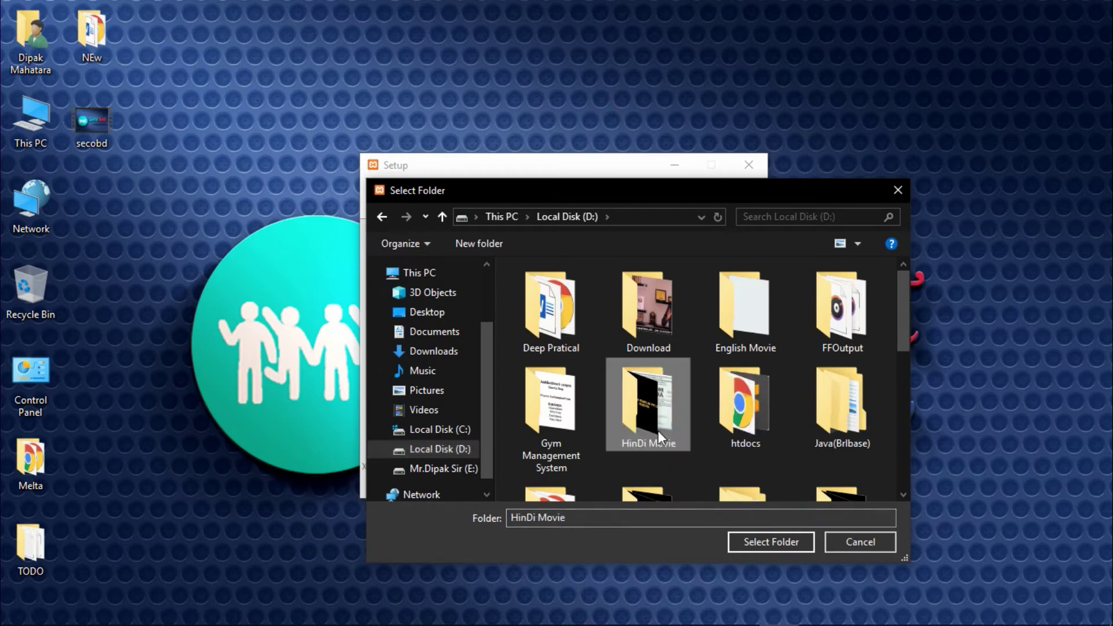
scroll(773, 412, down, 5)
click(772, 412)
key(ctrl+shift+n)
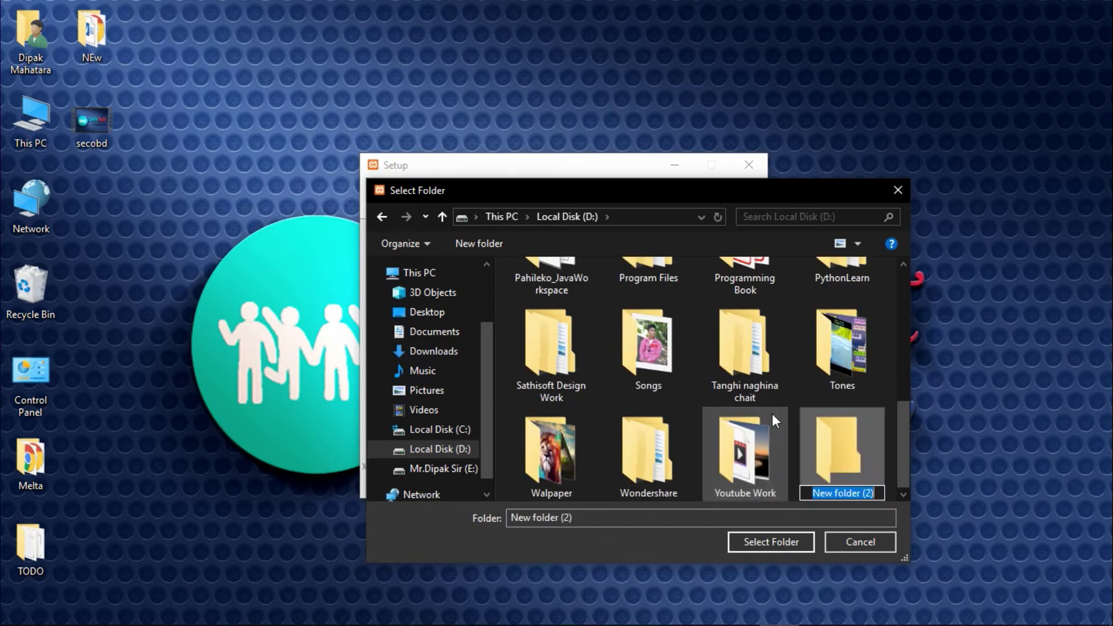
text(Xampp)
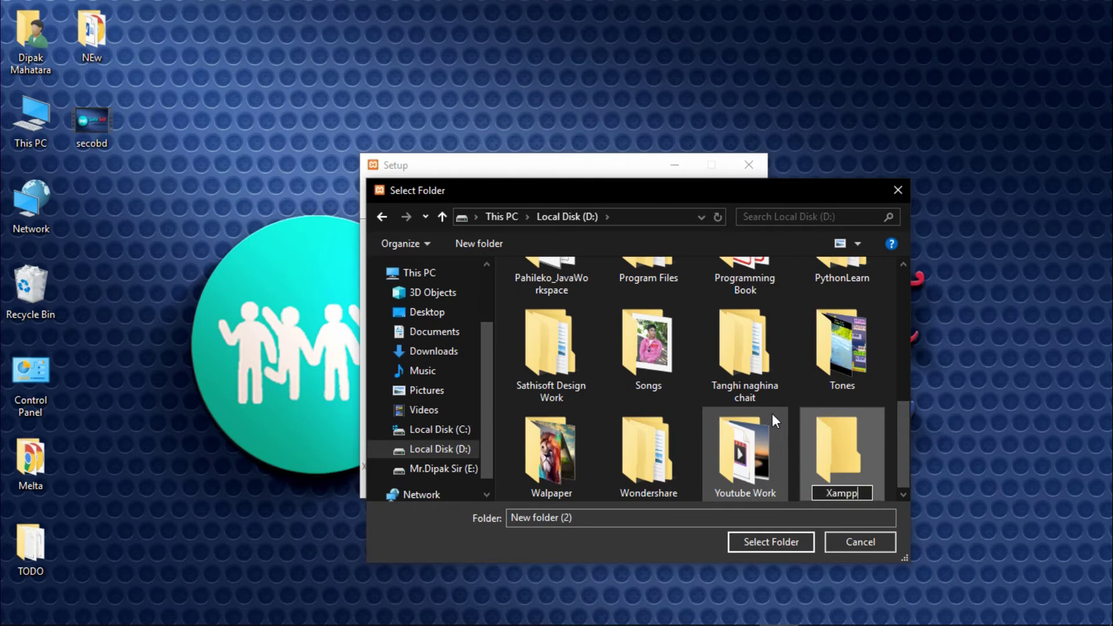
key(Return)
double_click(840, 455)
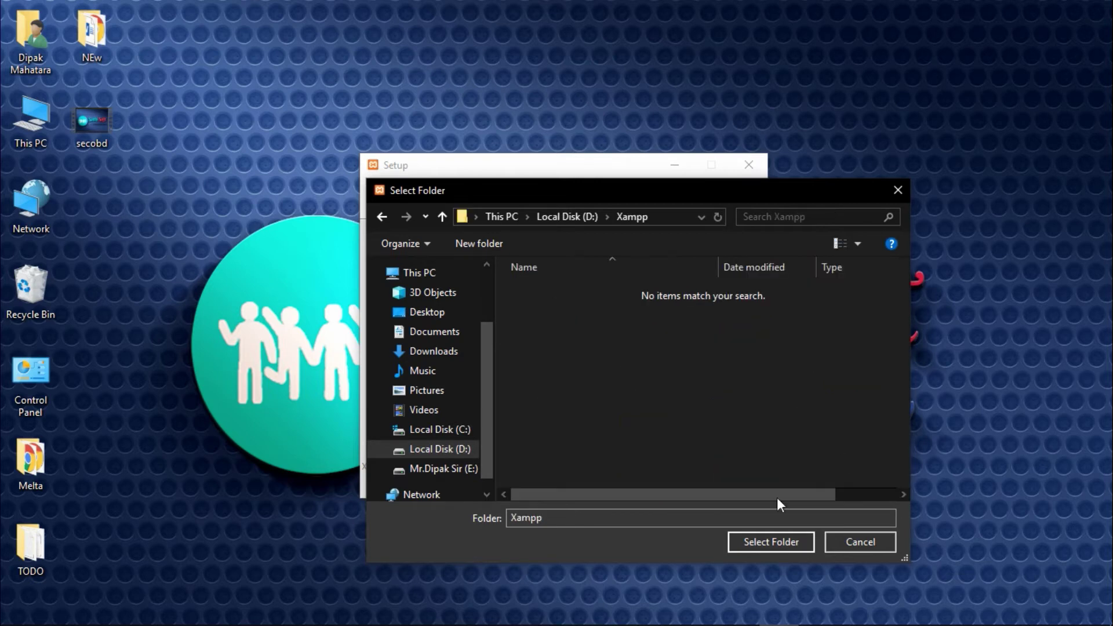
click(757, 547)
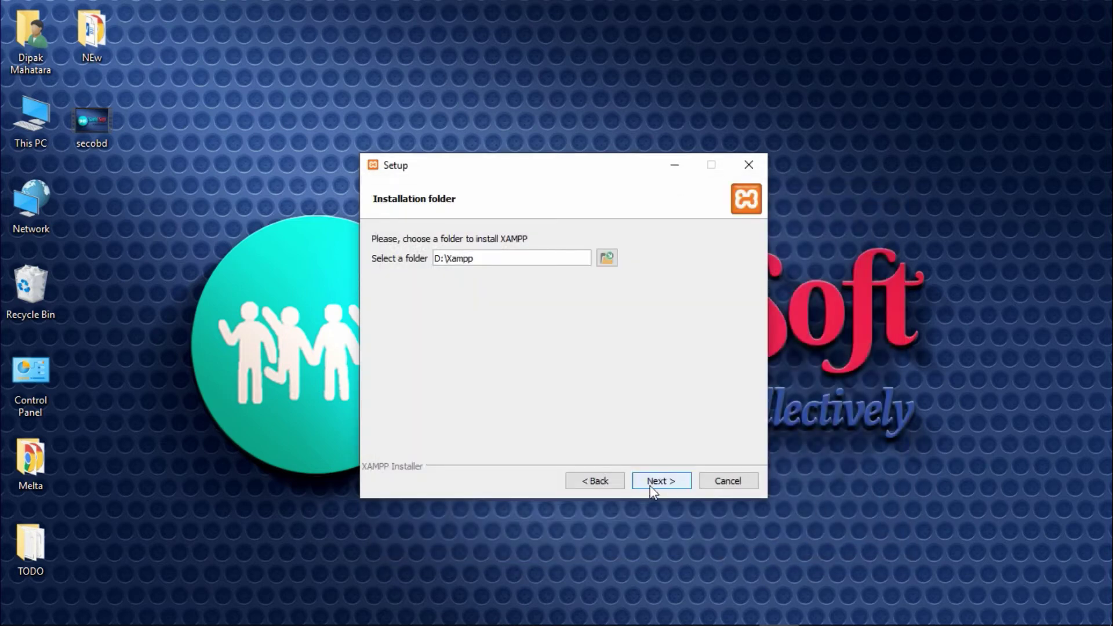
click(657, 484)
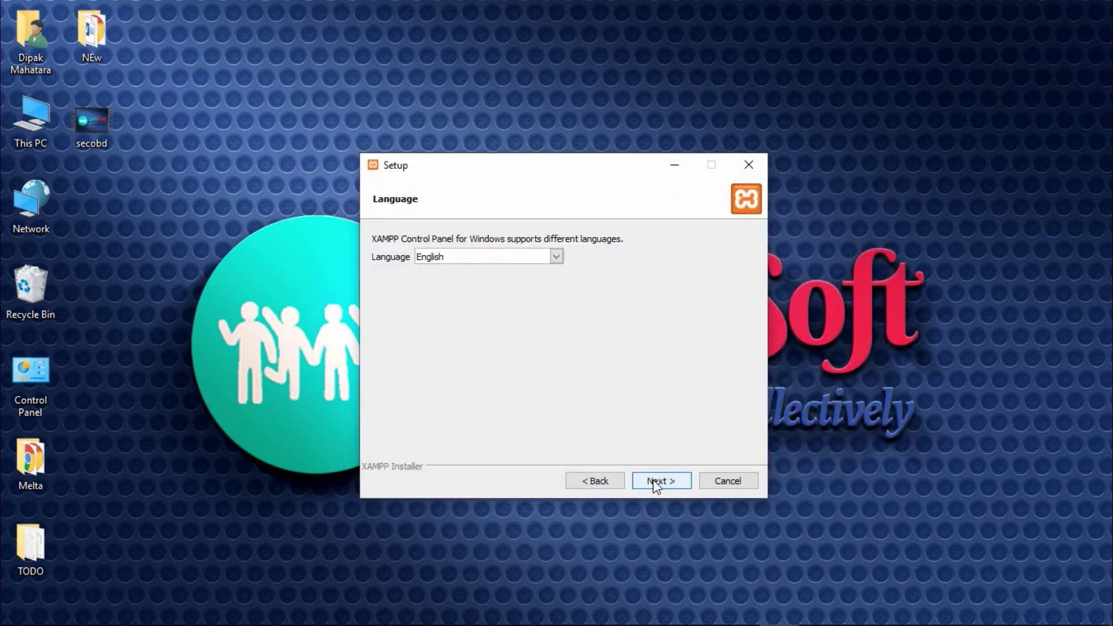
- Accept English as the language and the default Bitnami option, and start installing XAMPP
click(657, 485)
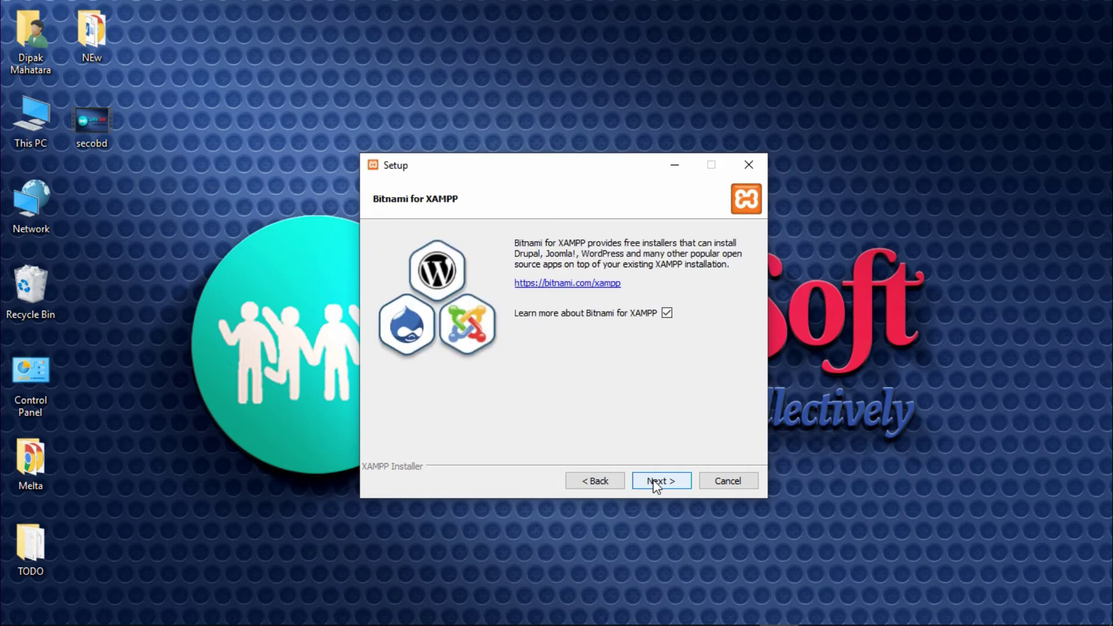
click(657, 485)
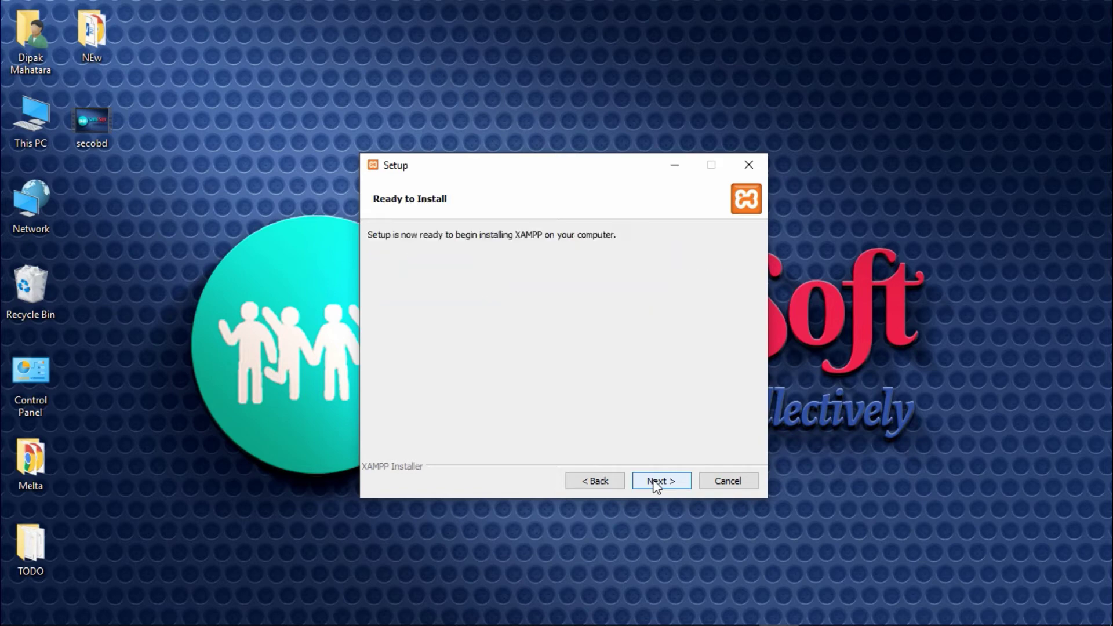
click(660, 482)
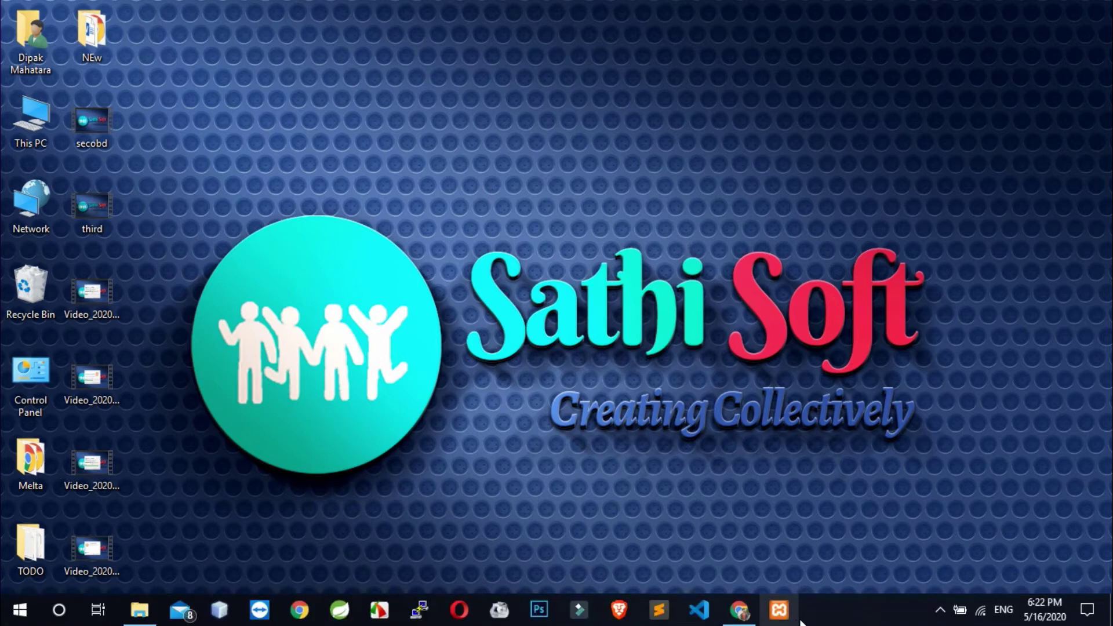
- Bring up the XAMPP Control Panel and start the Apache and MySQL modules
click(783, 615)
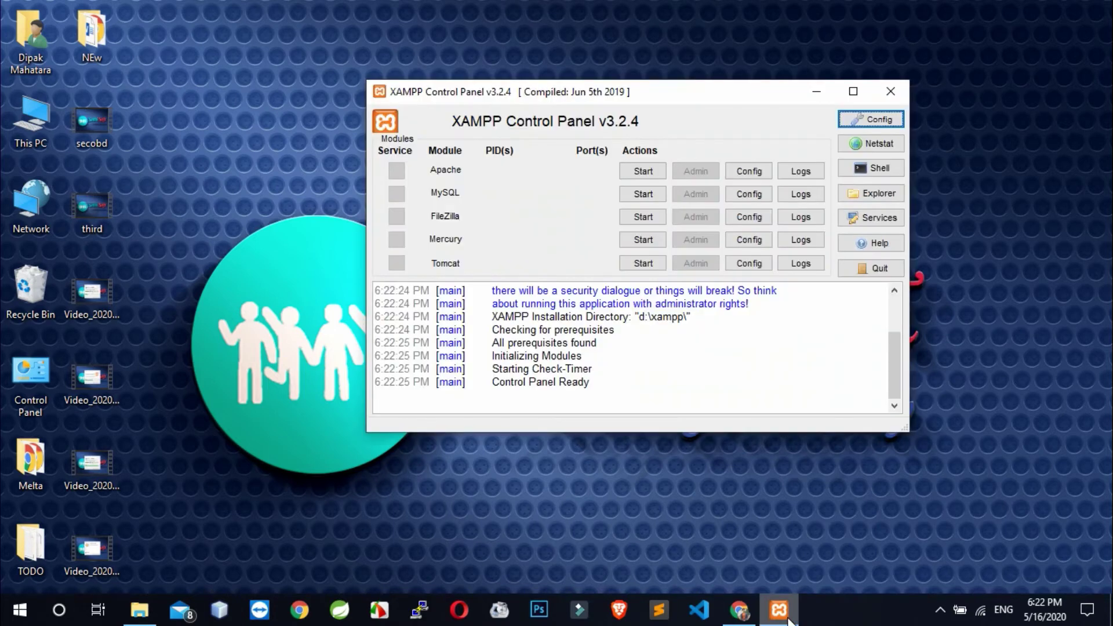
click(642, 170)
click(644, 194)
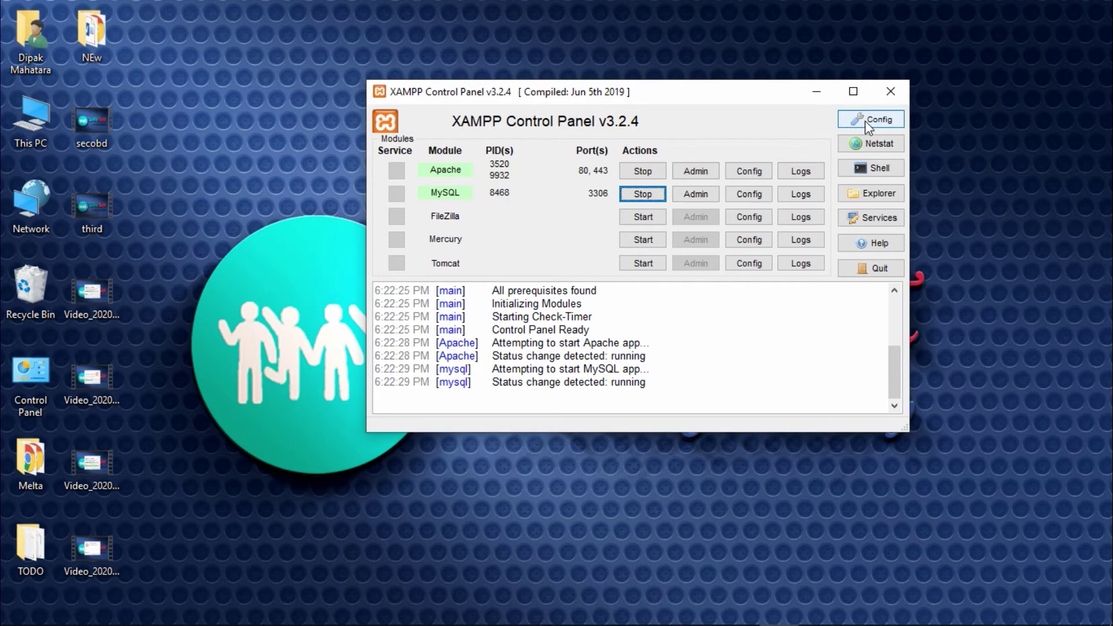
- Open the Control Panel configuration and enable autostart for the Apache and MySQL modules
click(865, 121)
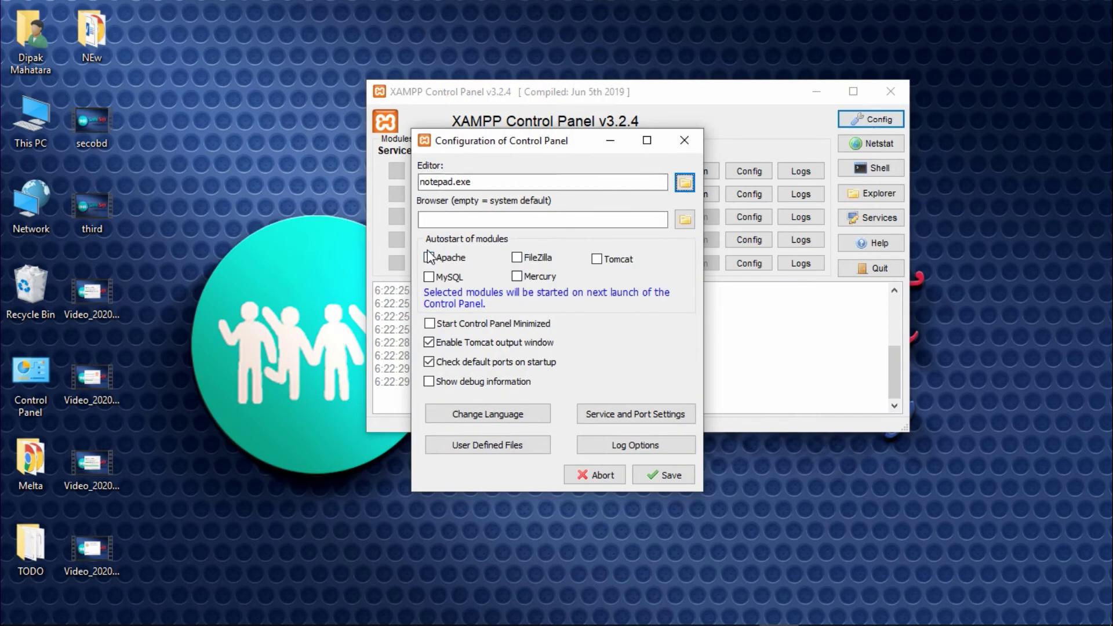
click(429, 257)
click(429, 277)
click(429, 257)
click(429, 276)
click(429, 257)
click(429, 276)
click(429, 257)
click(429, 277)
click(429, 258)
click(429, 277)
click(430, 258)
click(429, 277)
click(429, 258)
click(430, 277)
click(430, 258)
click(429, 278)
click(429, 258)
click(429, 277)
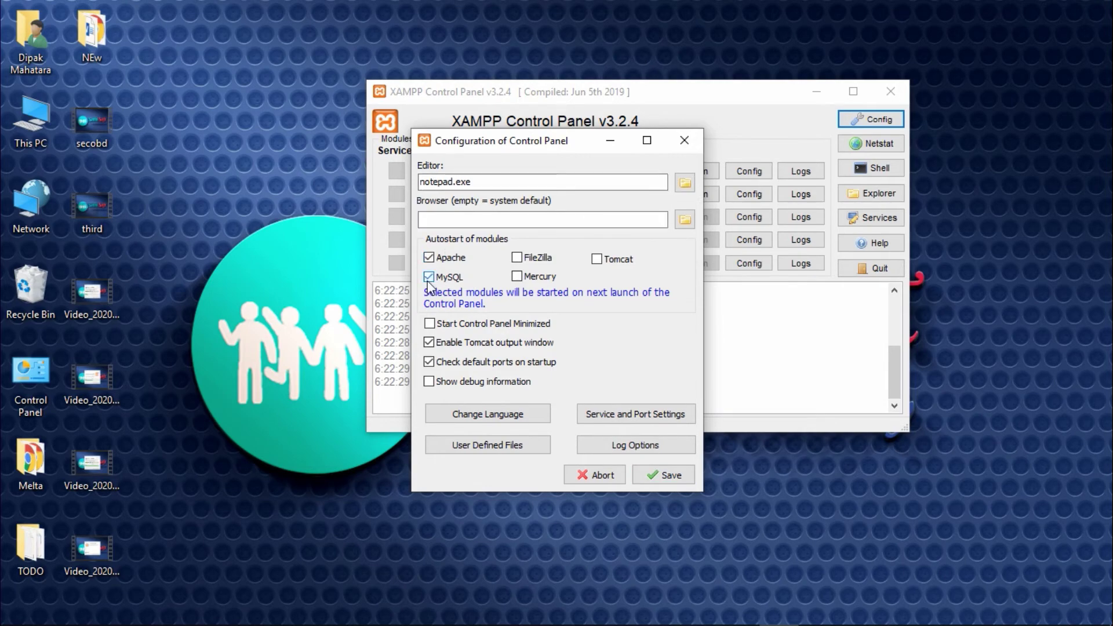
- Try to save the Control Panel configuration, moving the error dialog aside to read it before dismissing it
click(663, 475)
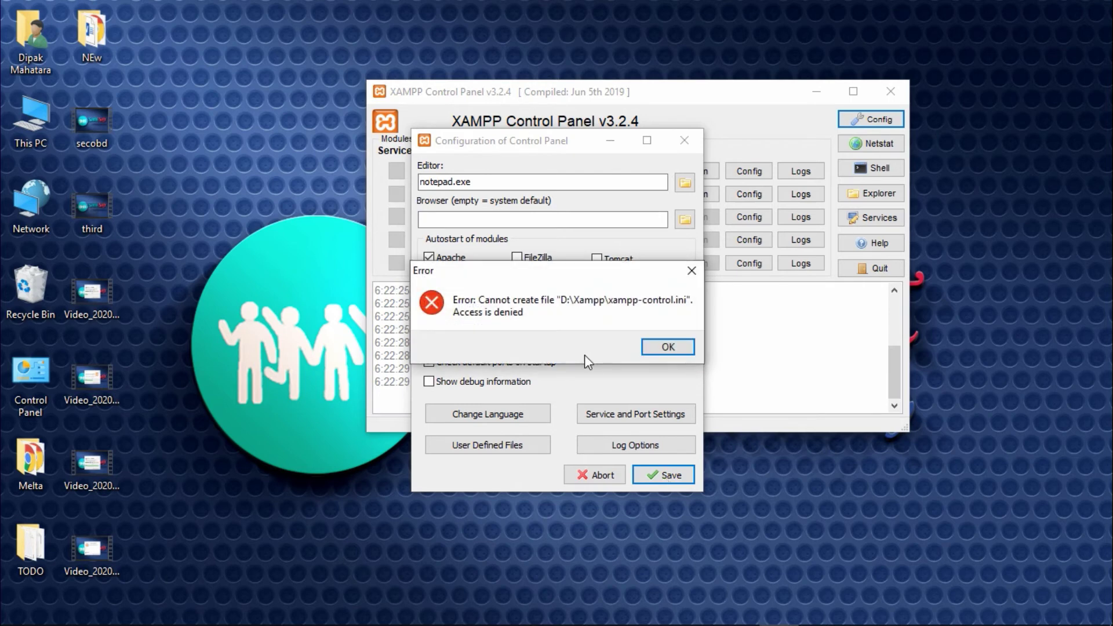
drag(603, 272, 264, 198)
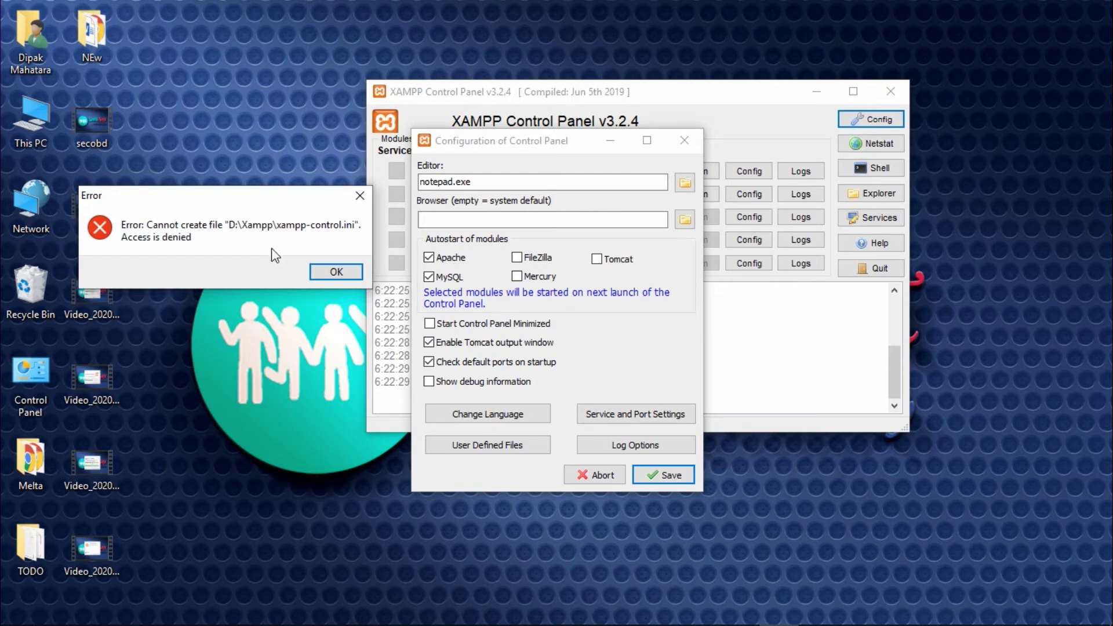
drag(276, 196, 257, 192)
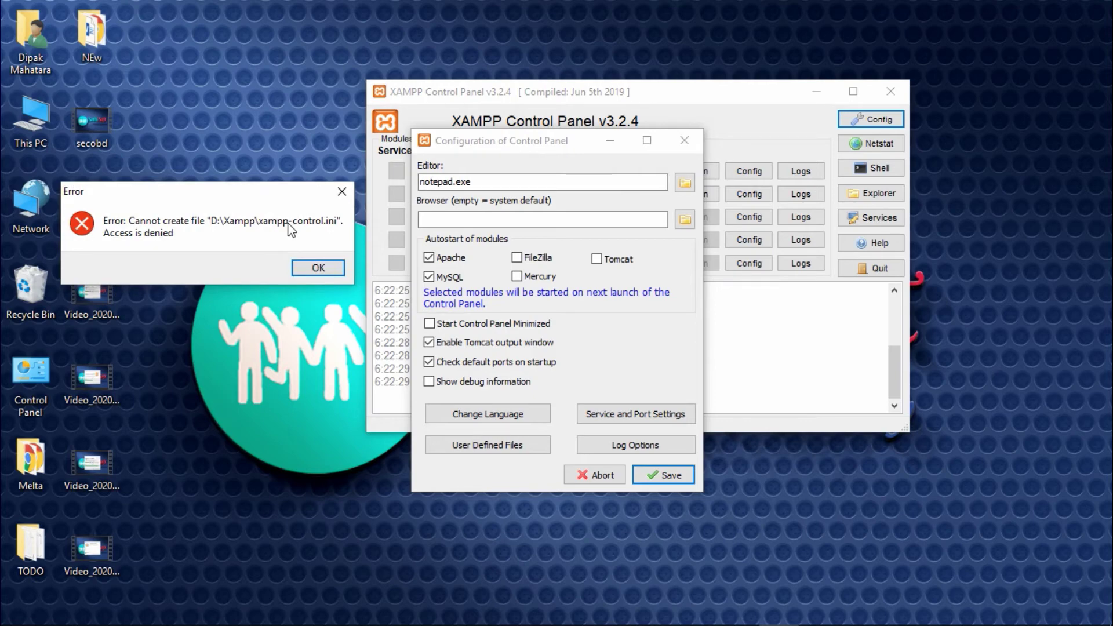
click(317, 266)
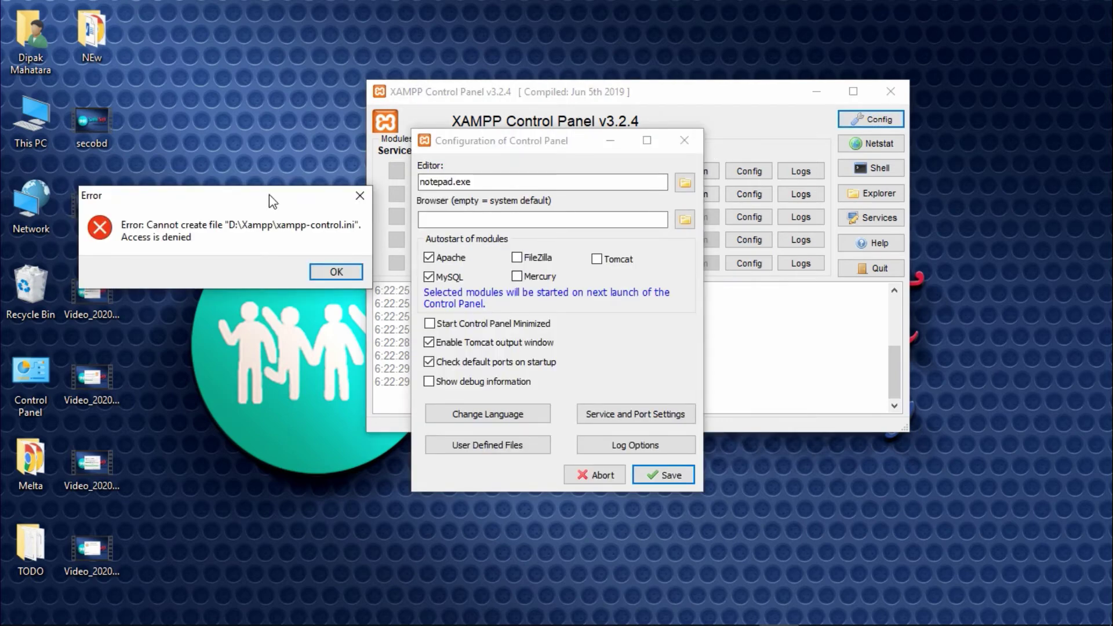
- Dismiss the configuration error, stop the Apache and MySQL modules, and close the XAMPP Control Panel
drag(277, 202, 257, 194)
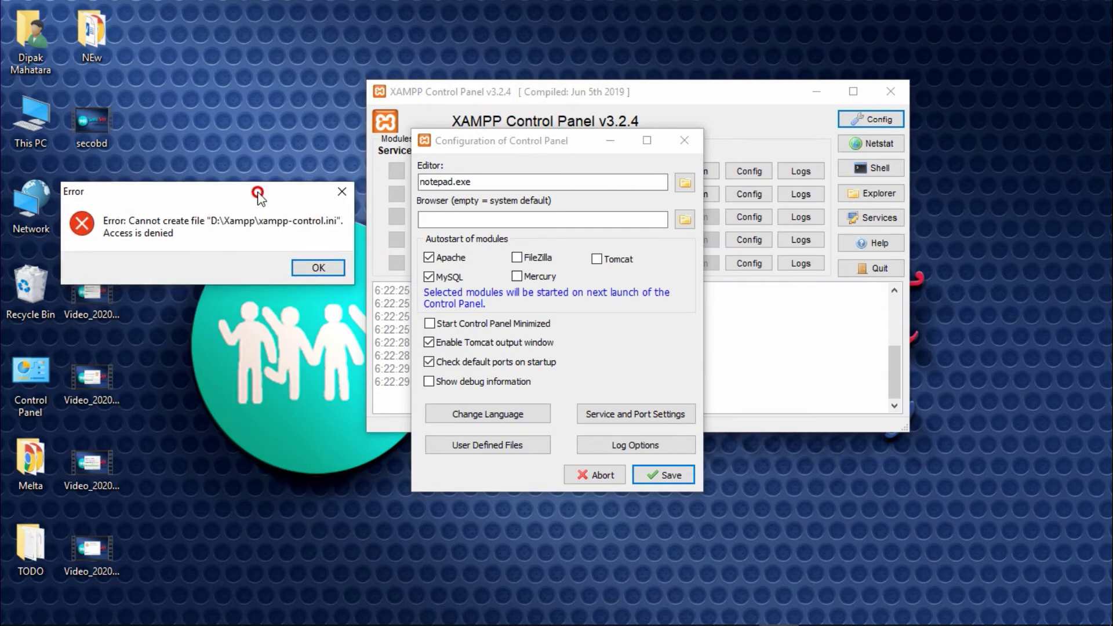
click(318, 267)
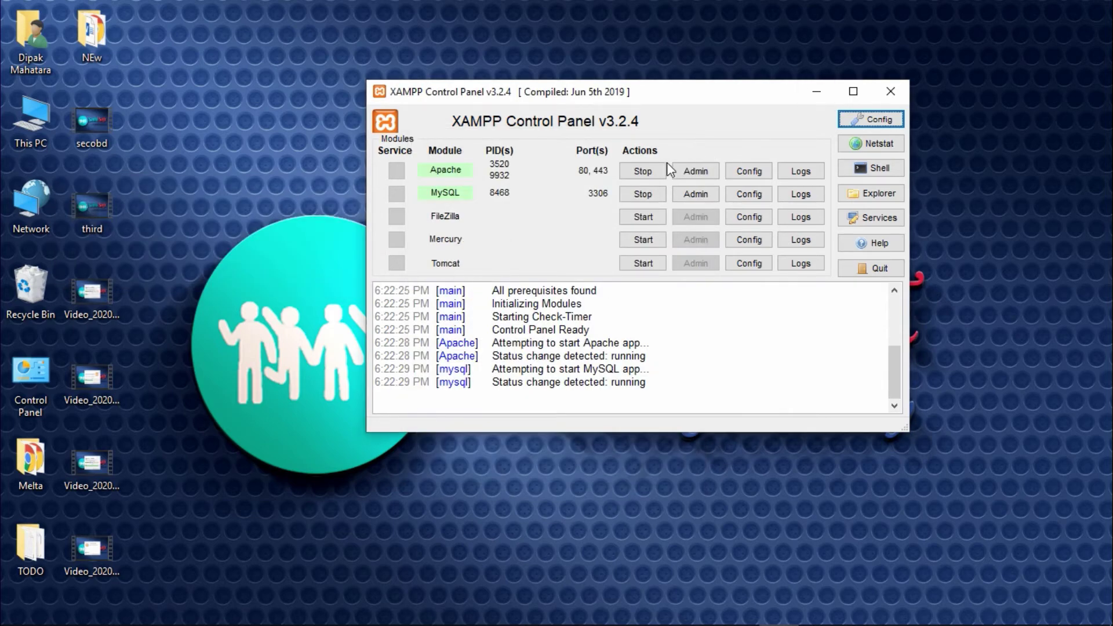
click(642, 171)
click(643, 193)
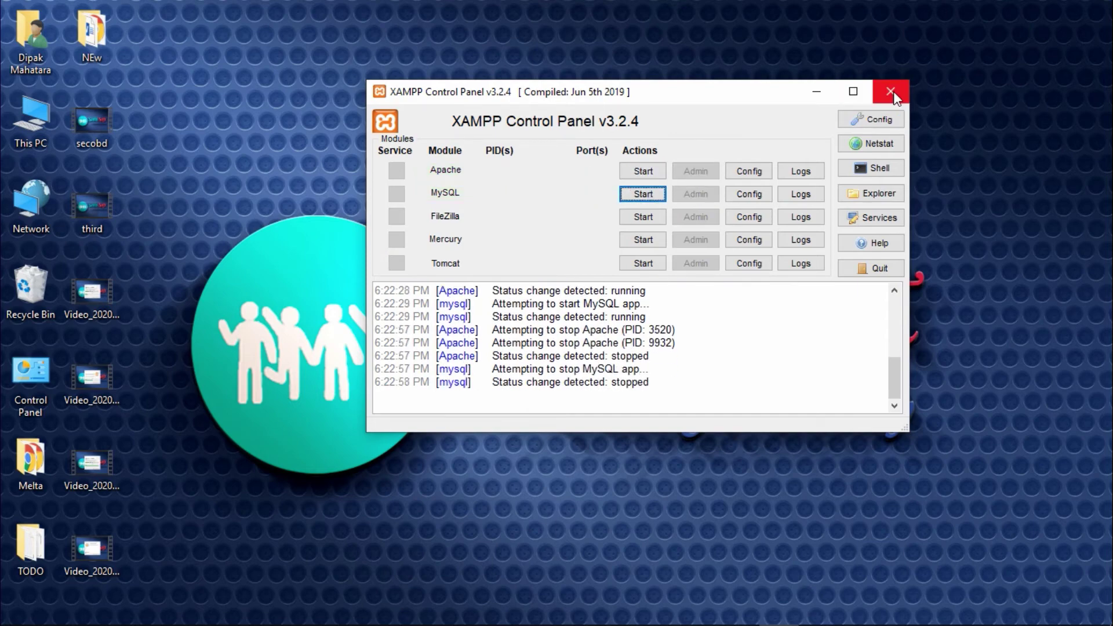
click(893, 92)
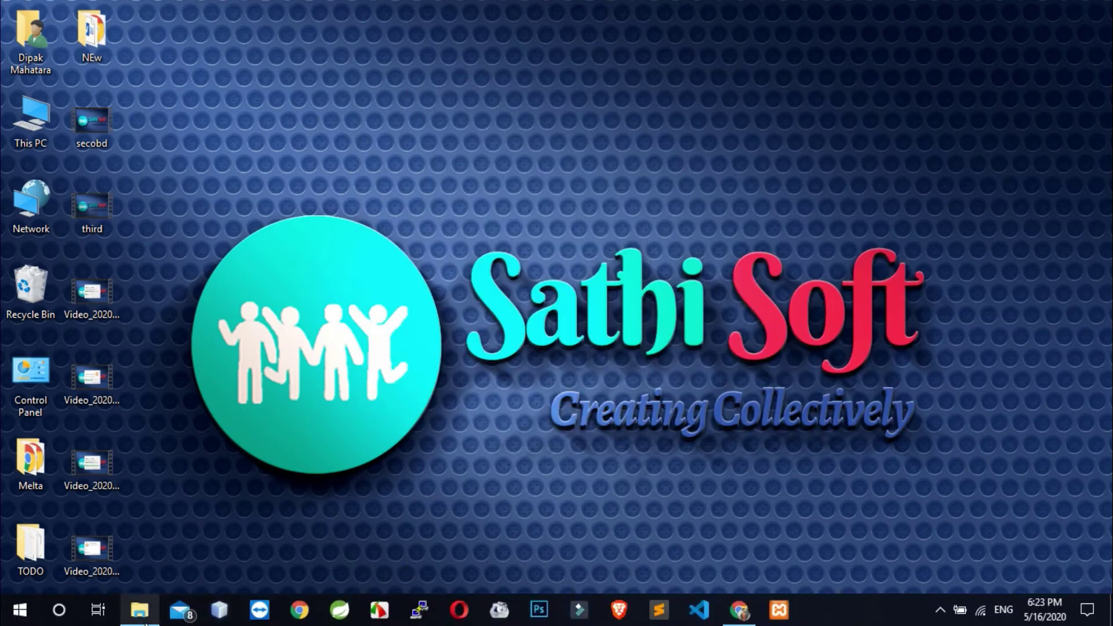
- Switch to File Explorer and open the xampp folder on Local Disk (D:)
click(139, 620)
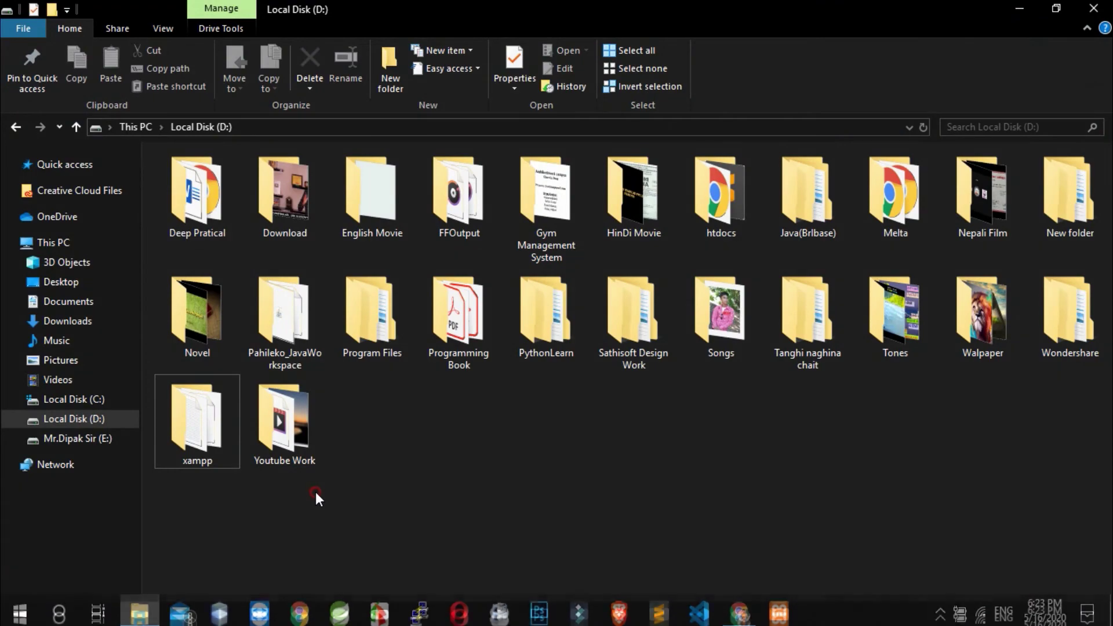
double_click(185, 423)
click(184, 432)
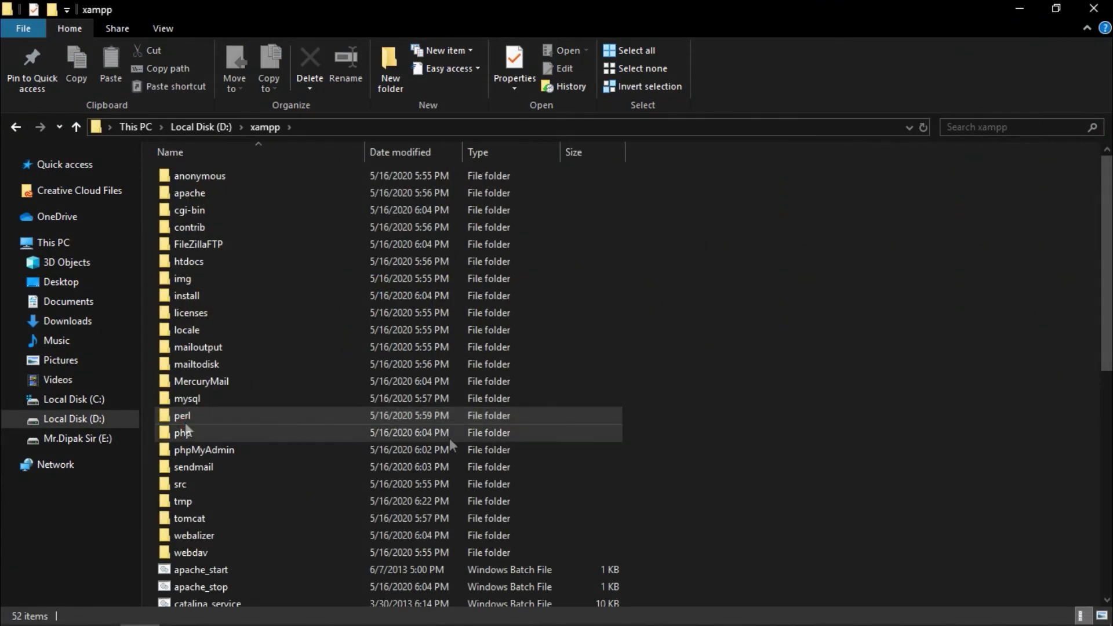
- Set the xampp-control application to run as an administrator in its compatibility properties, apply it, and minimize File Explorer
scroll(458, 441, down, 10)
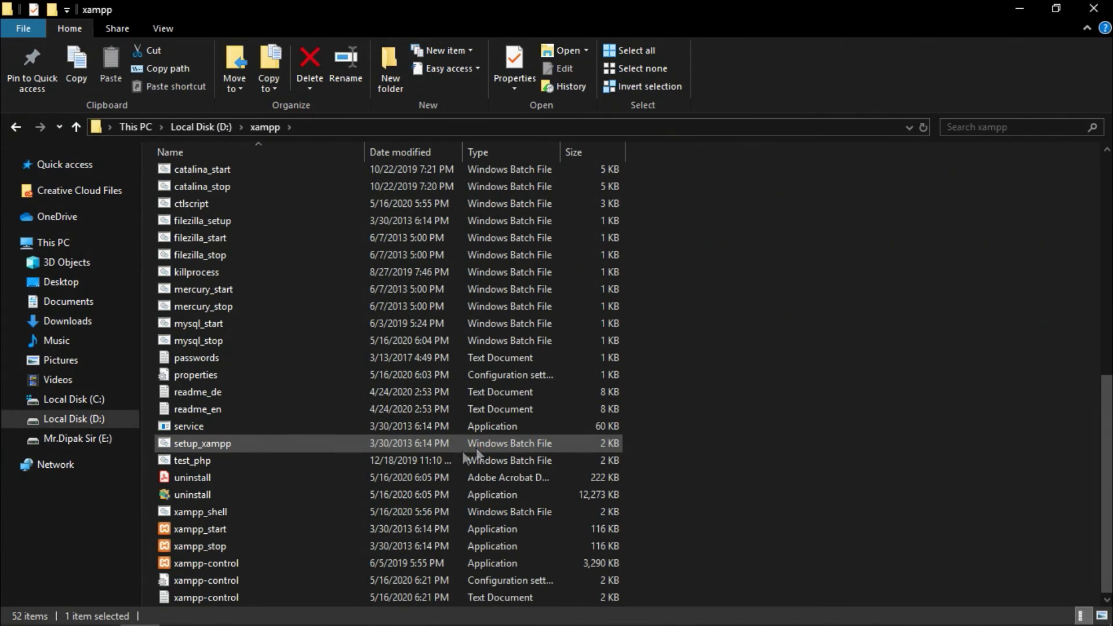
right_click(220, 562)
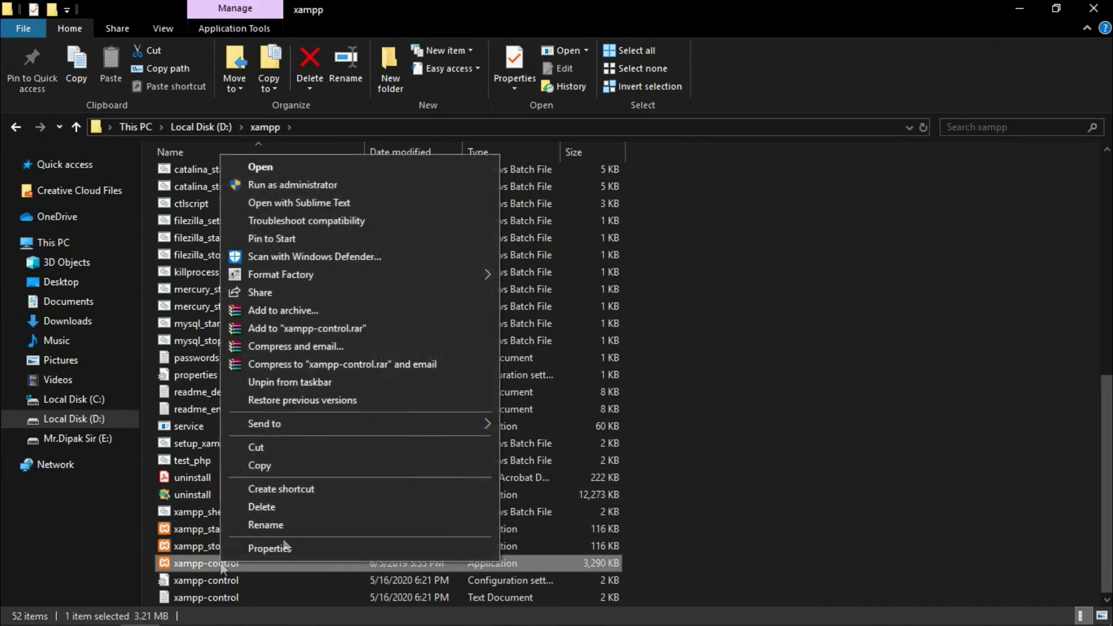
click(287, 546)
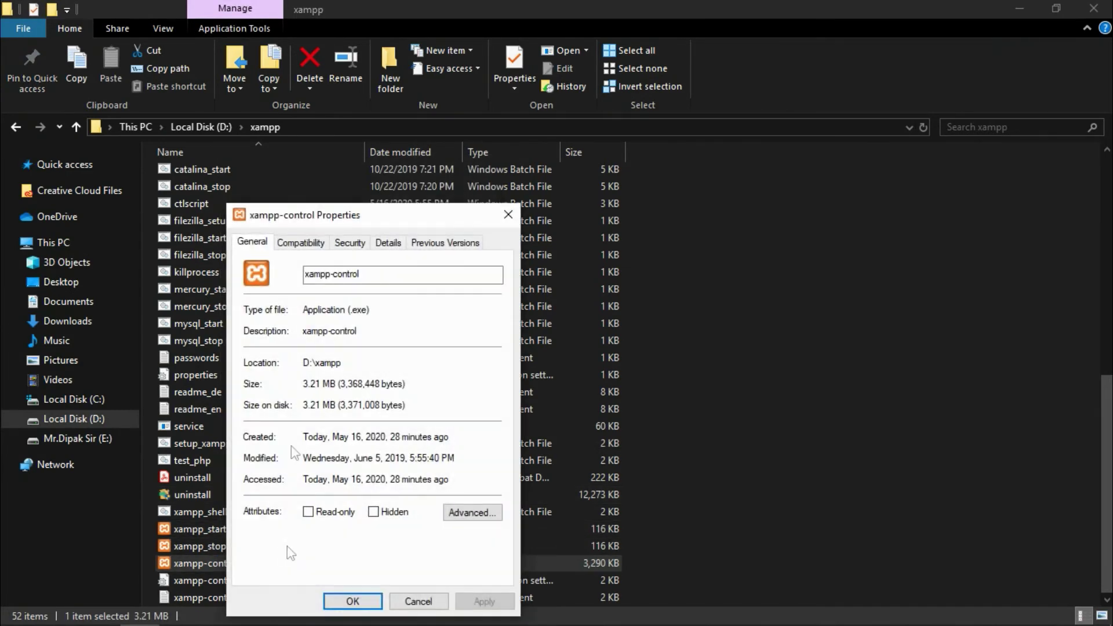
click(297, 248)
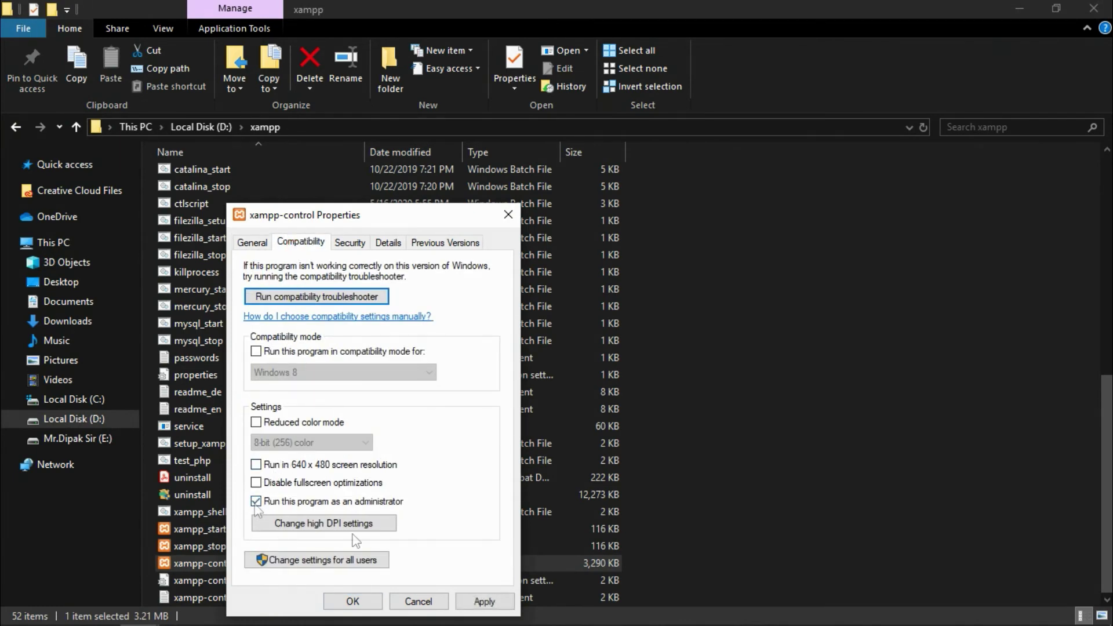
click(483, 601)
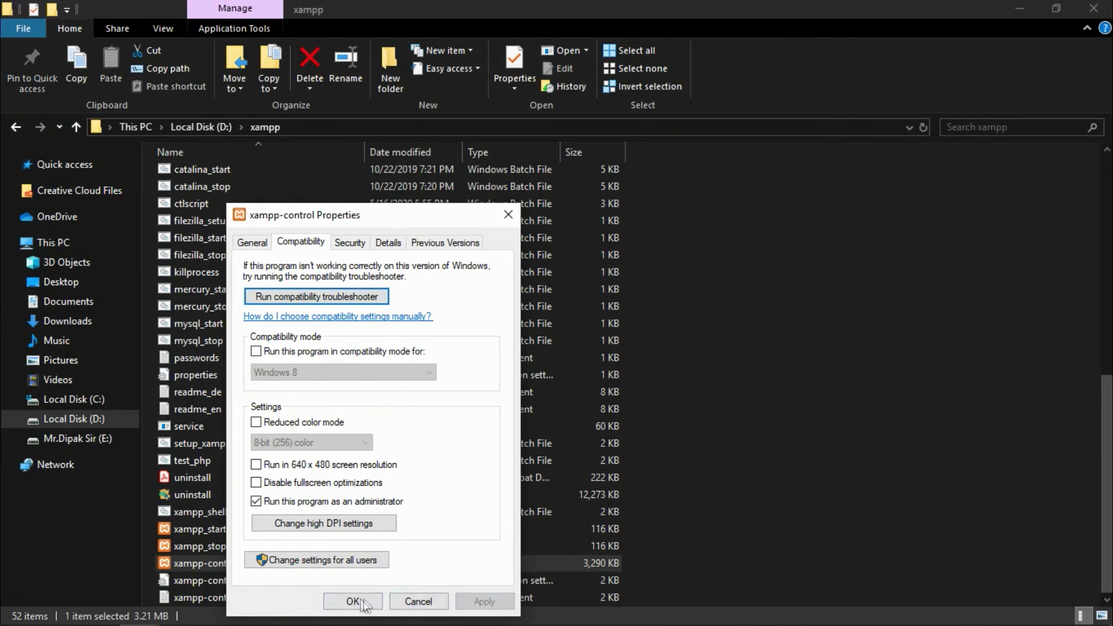
click(350, 601)
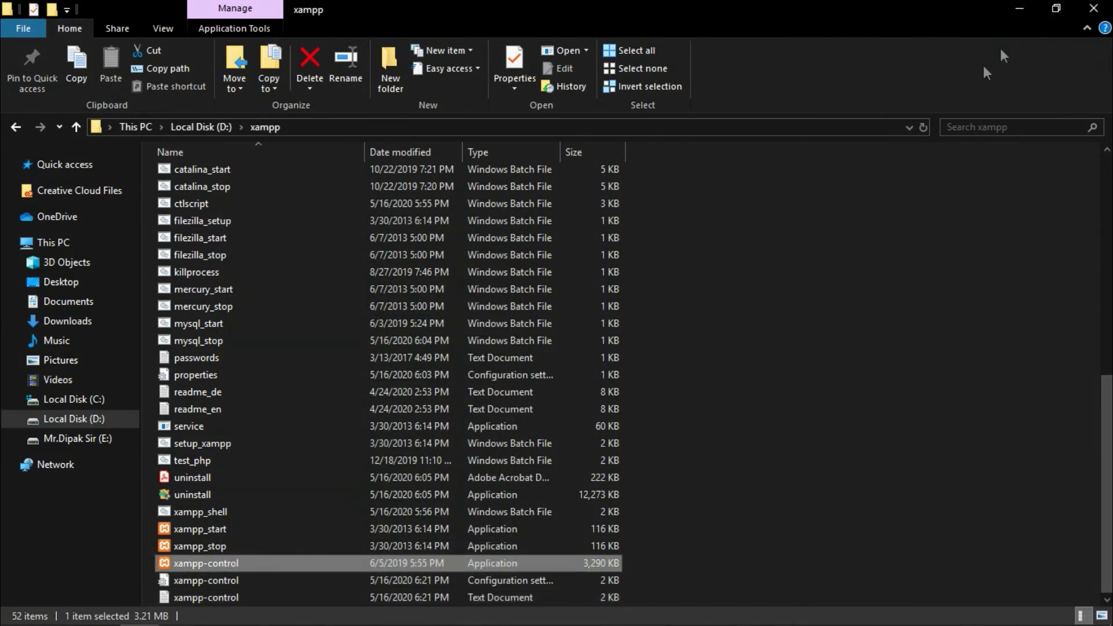
click(1022, 7)
- Relaunch the XAMPP Control Panel and start the Apache and MySQL modules
mouse_move(771, 620)
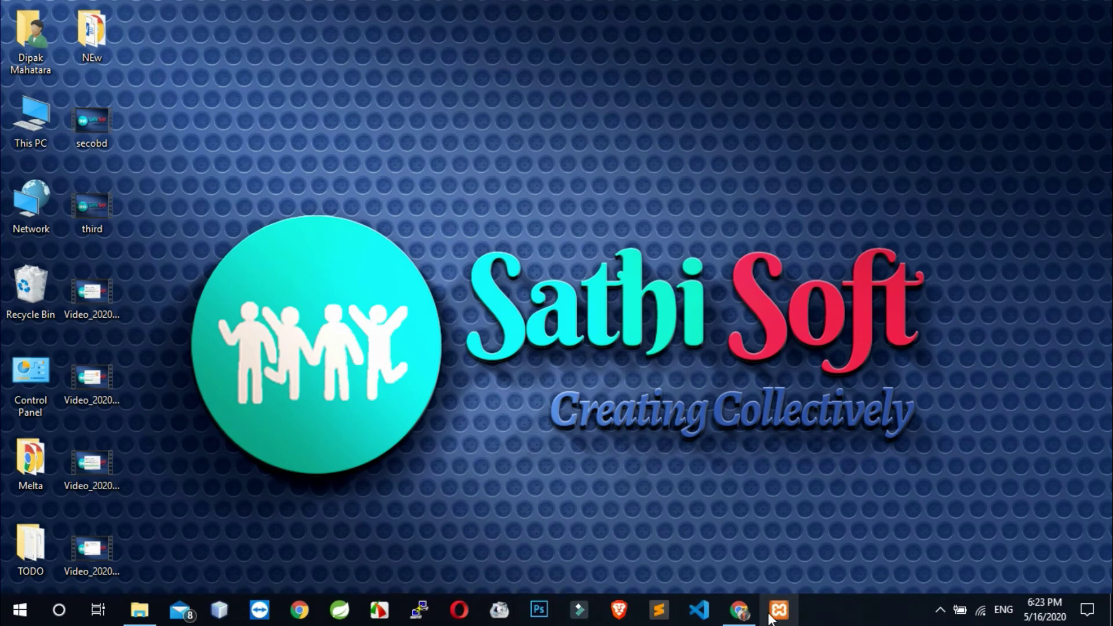
click(770, 617)
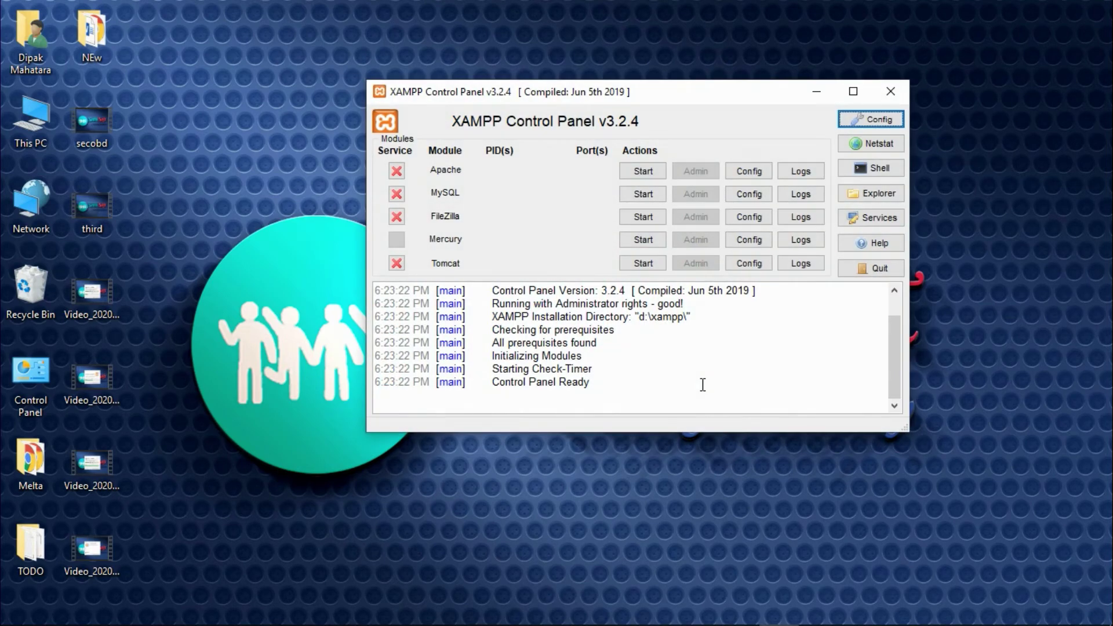
click(649, 171)
click(646, 195)
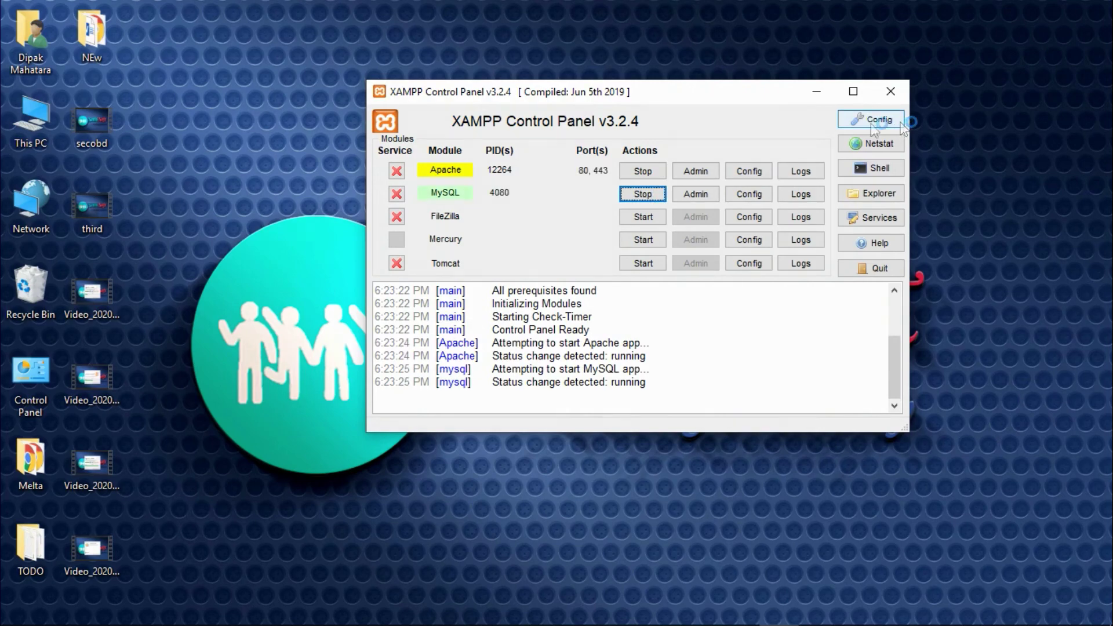
- Enable autostart for Apache and MySQL in the Control Panel configuration, save it, and minimize the XAMPP window
click(871, 123)
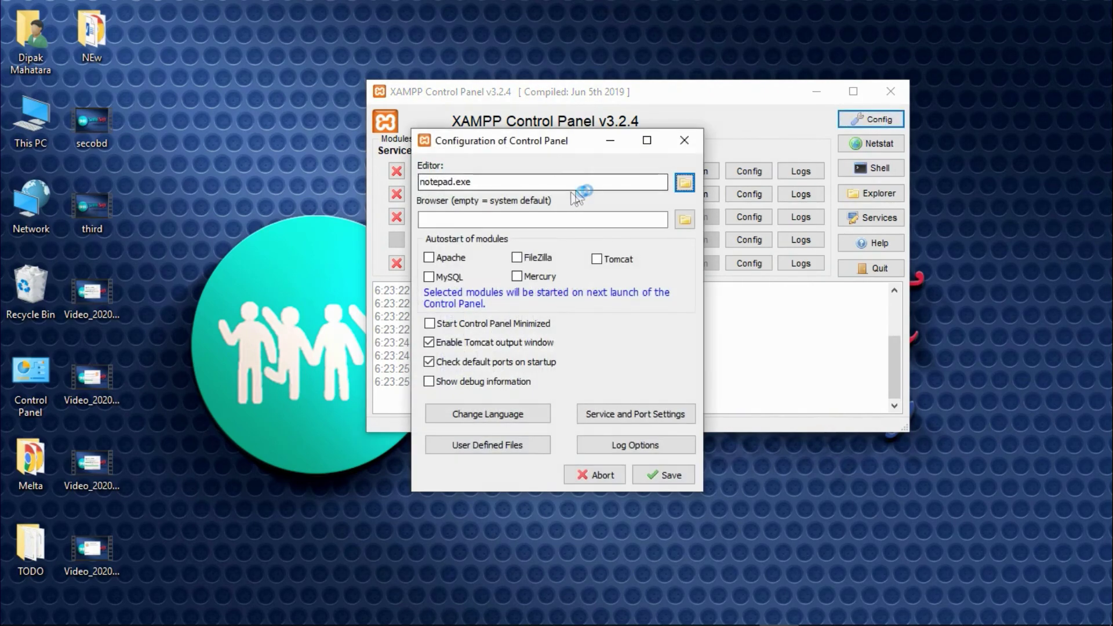
click(429, 258)
click(430, 277)
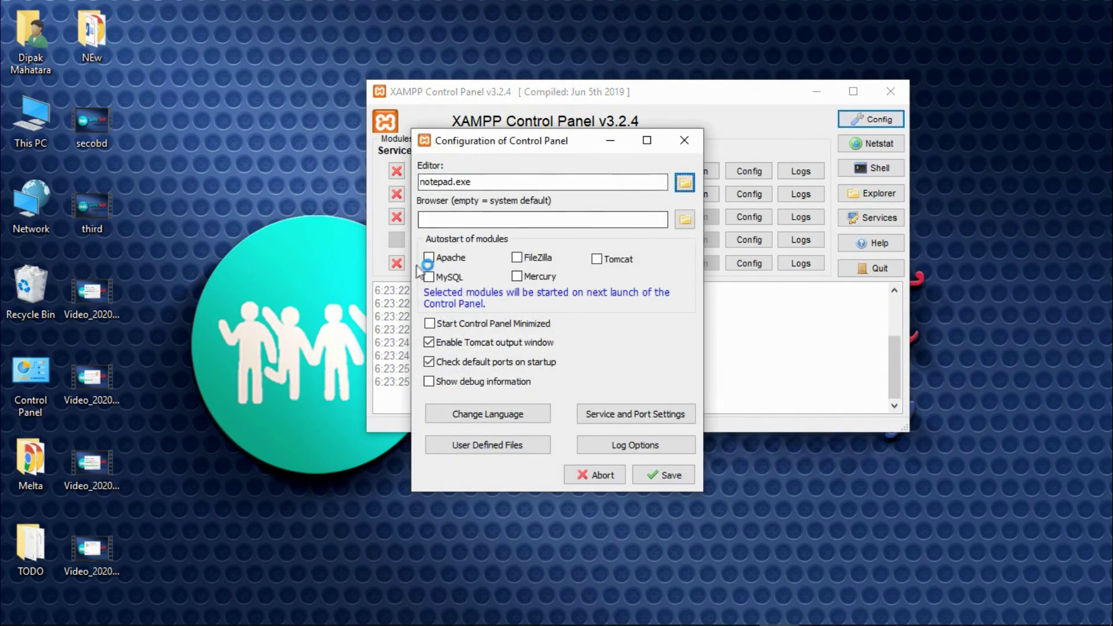
click(666, 475)
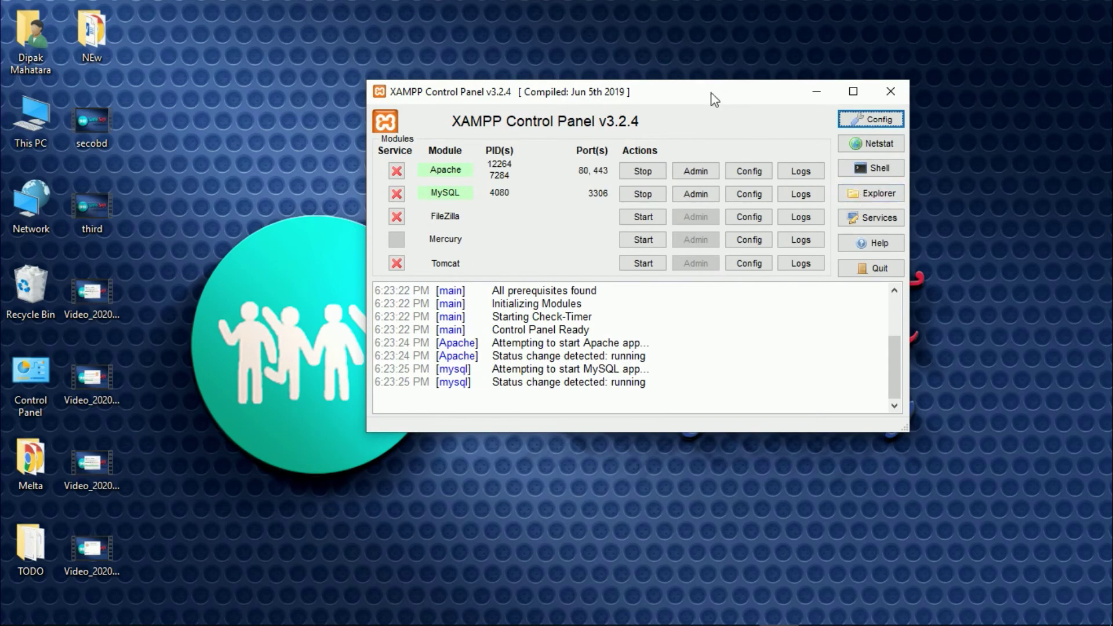
drag(715, 100, 669, 118)
click(772, 111)
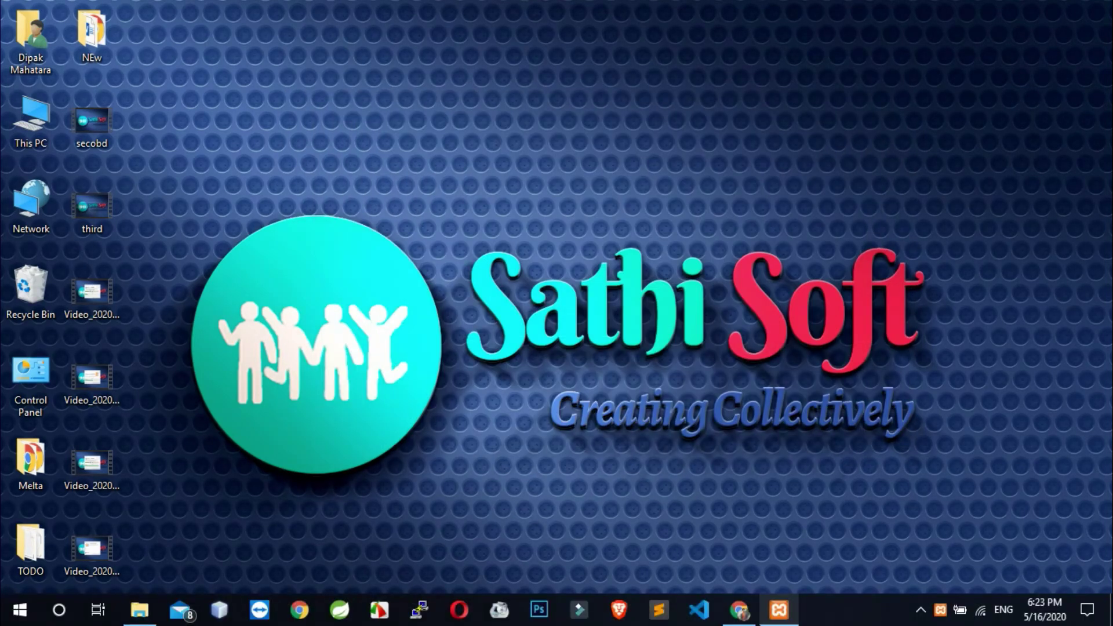
- Switch to Chrome and open phpMyAdmin at localhost/phpmyadmin
click(740, 610)
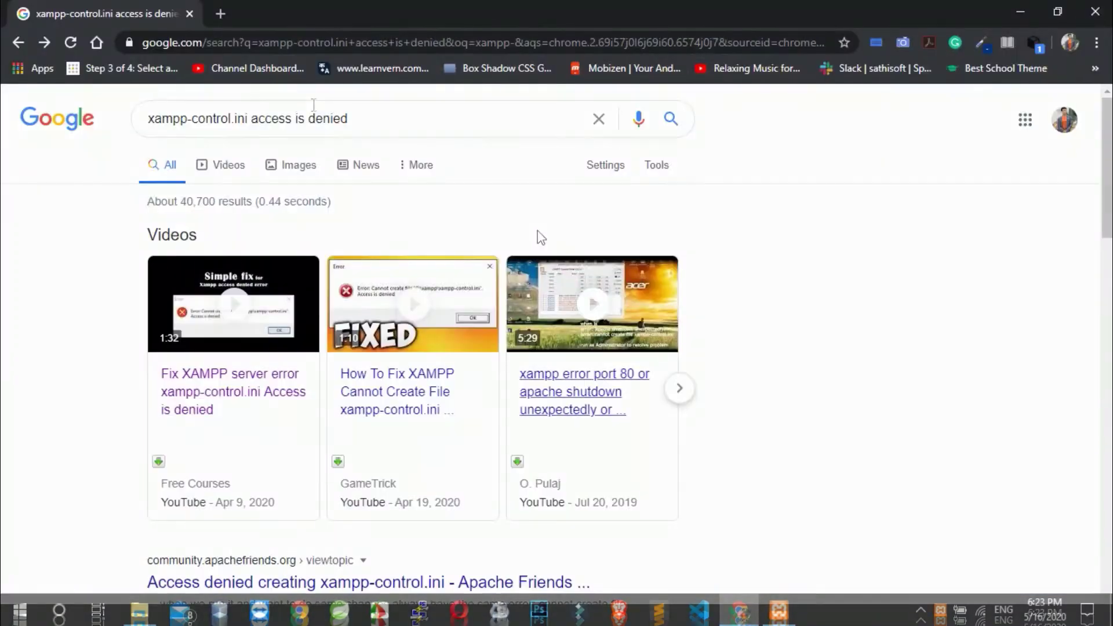
click(219, 13)
text(lo)
key(Return)
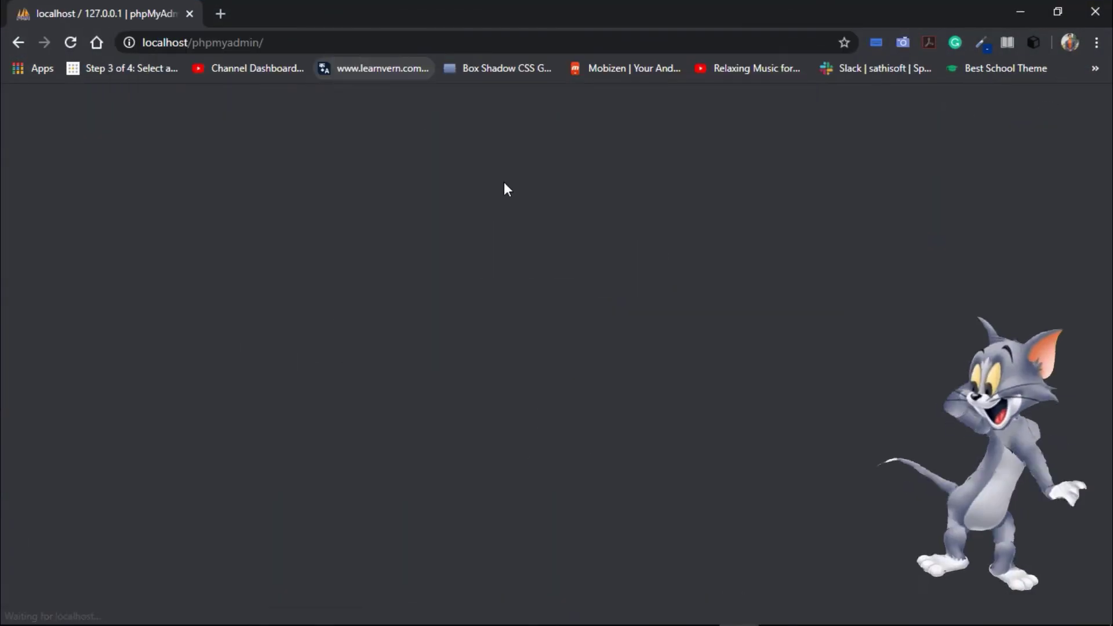
scroll(661, 464, down, 2)
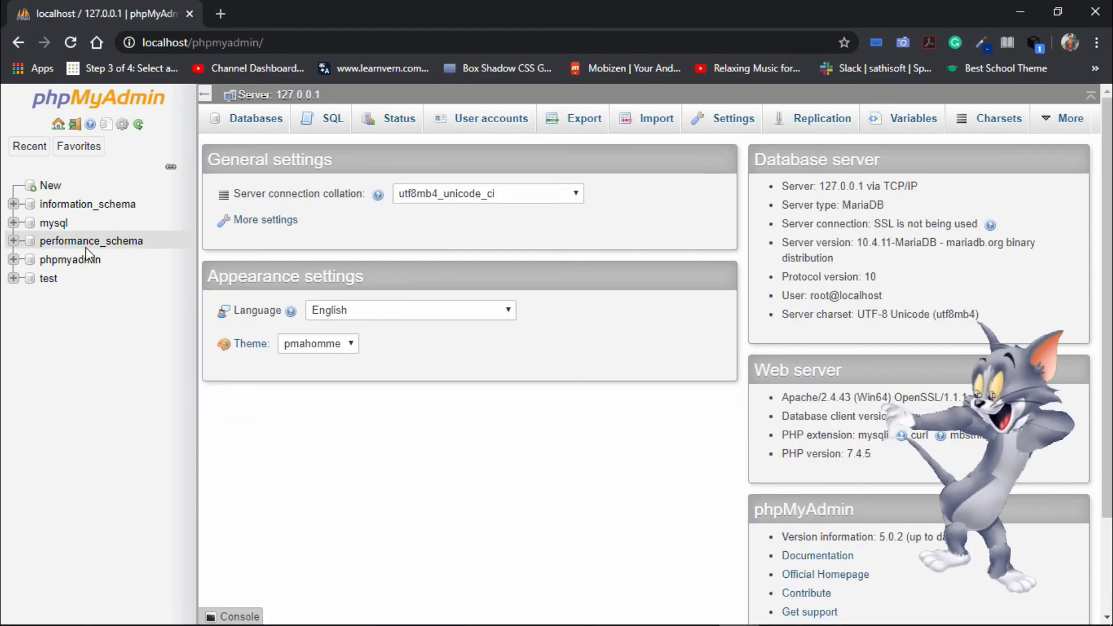
- Import the localhost.sql backup from the Downloads folder into the current server, using the SQL format
click(669, 120)
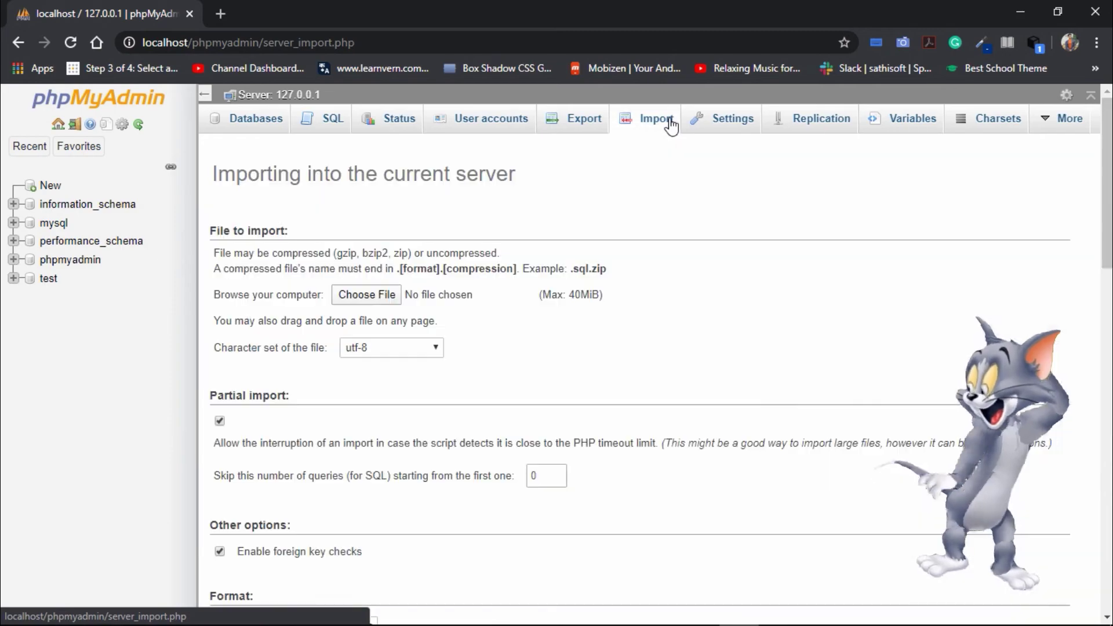
click(367, 295)
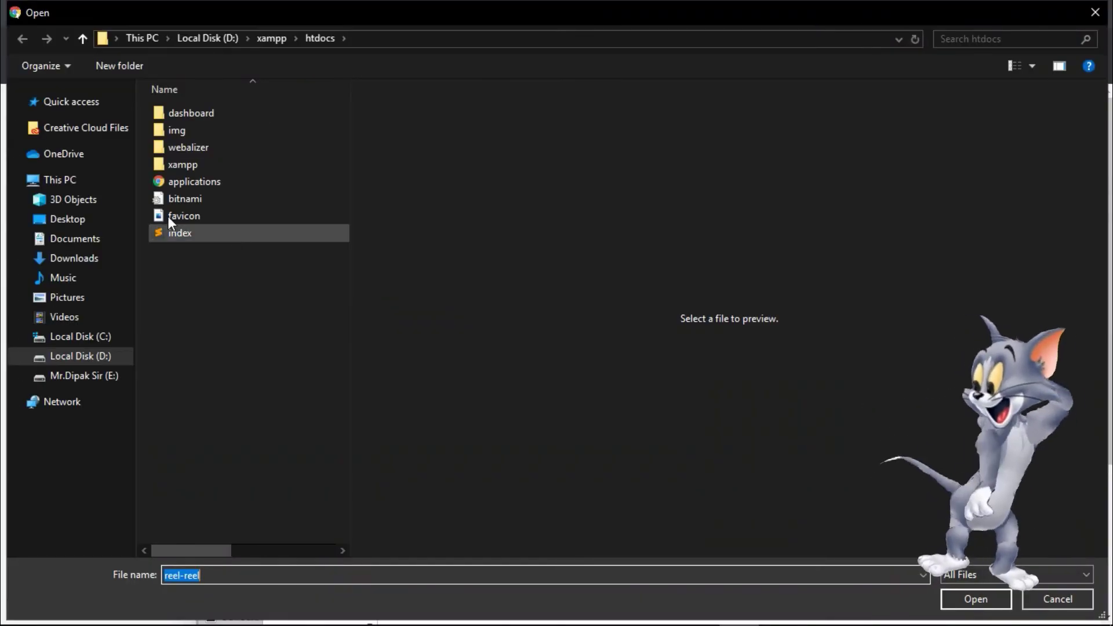
click(68, 259)
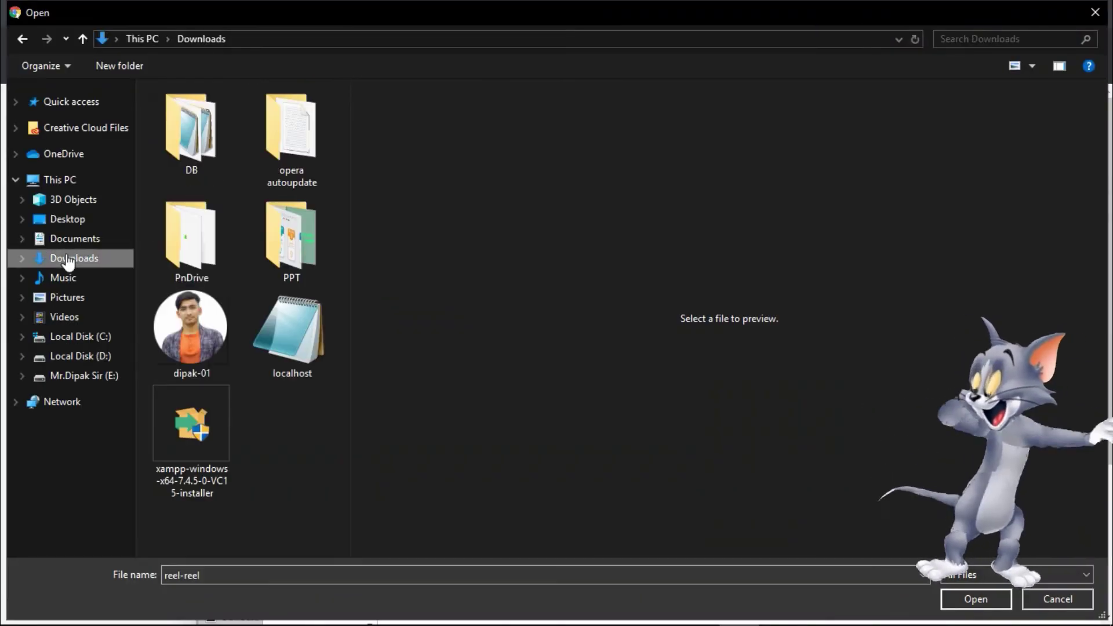
click(278, 344)
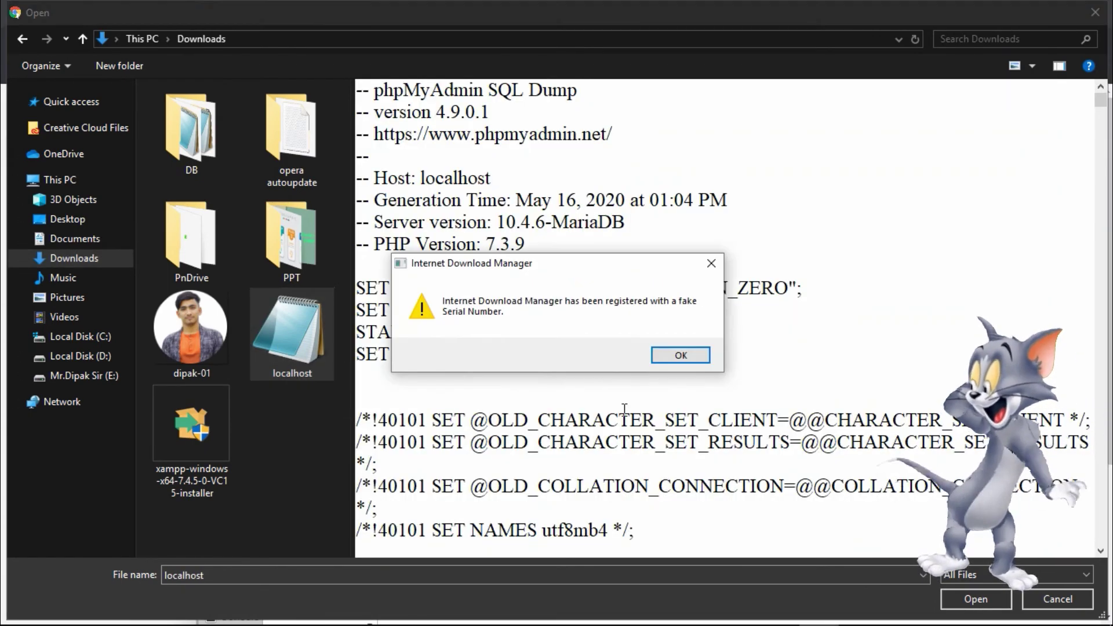
click(660, 360)
click(974, 599)
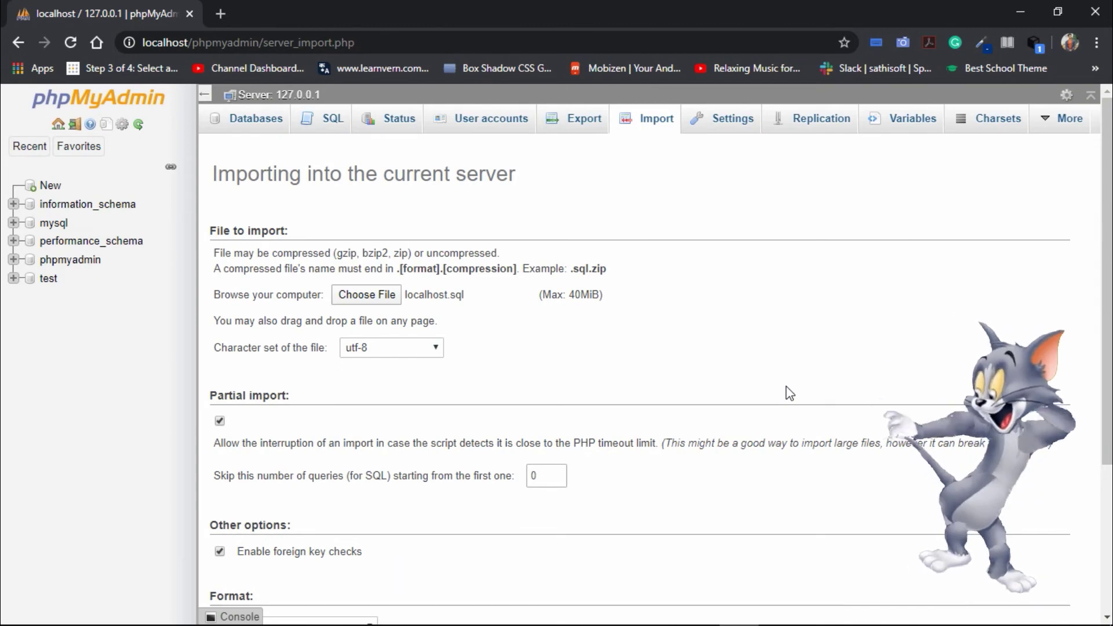
scroll(789, 392, down, 4)
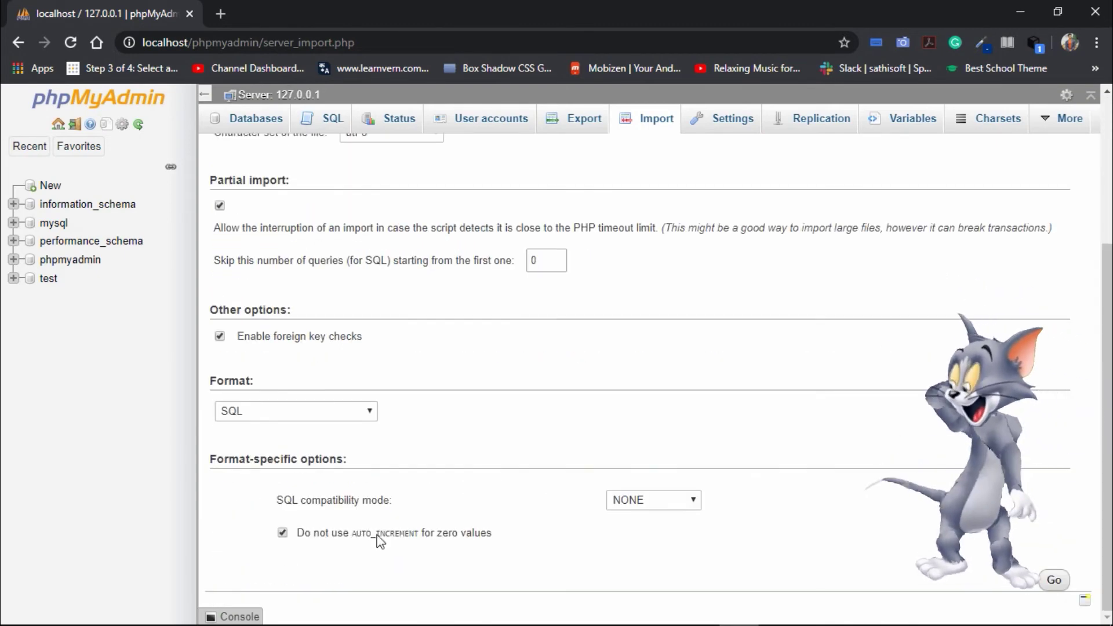
click(1058, 580)
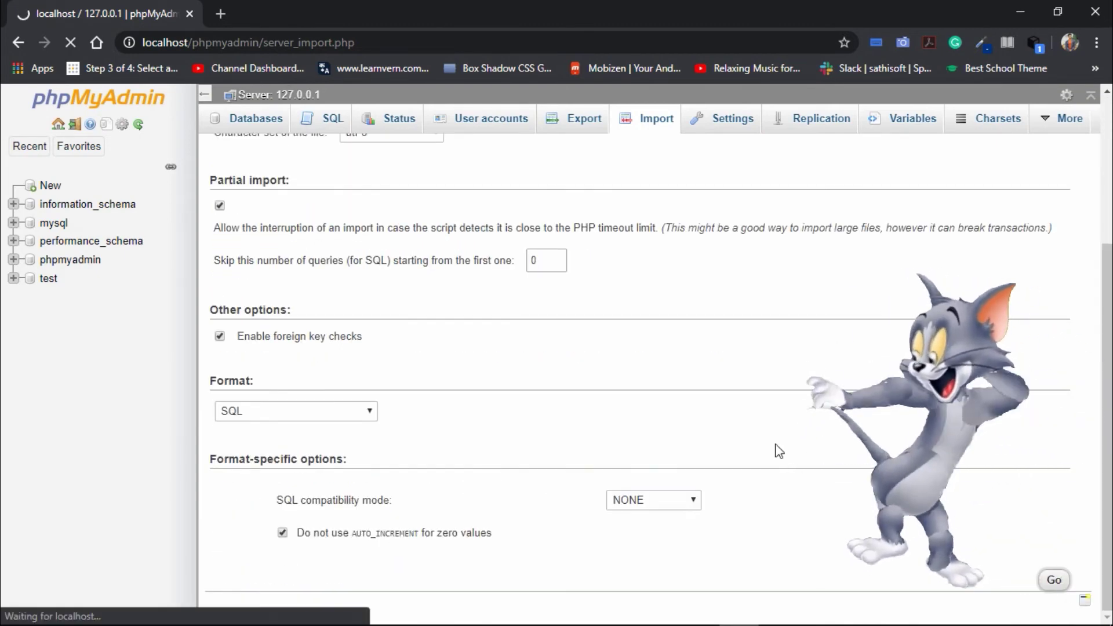
scroll(649, 423, up, 4)
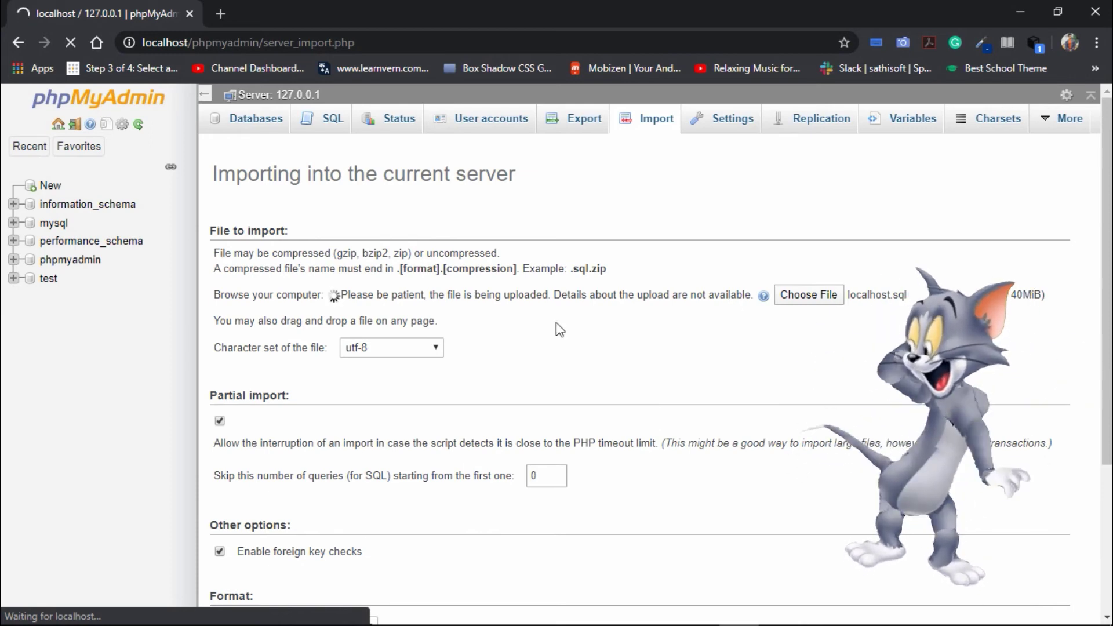
- Switch to File Explorer and copy the melta_wordpress, mytutorials, php_tuts, school_website and upwork_project folders from the backup D:\htdocs
click(305, 616)
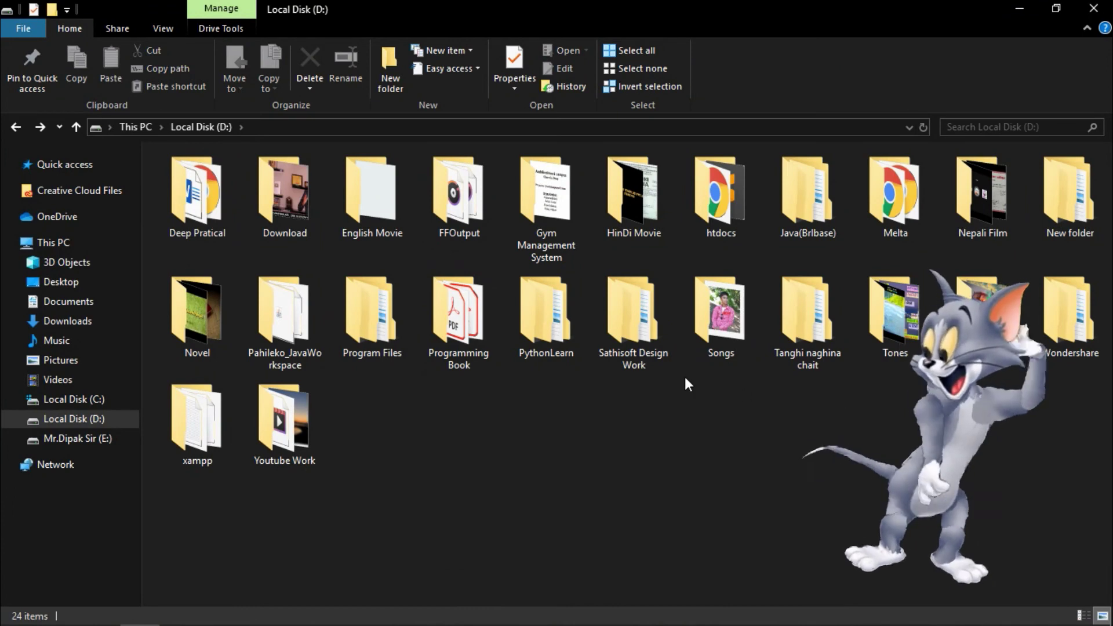
double_click(710, 194)
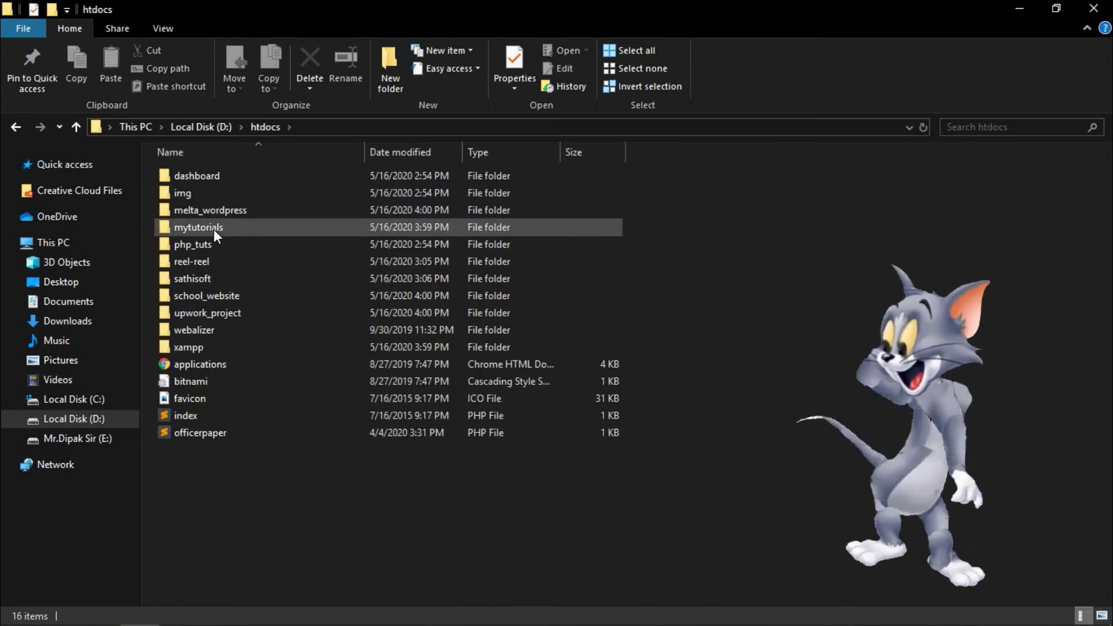
click(256, 213)
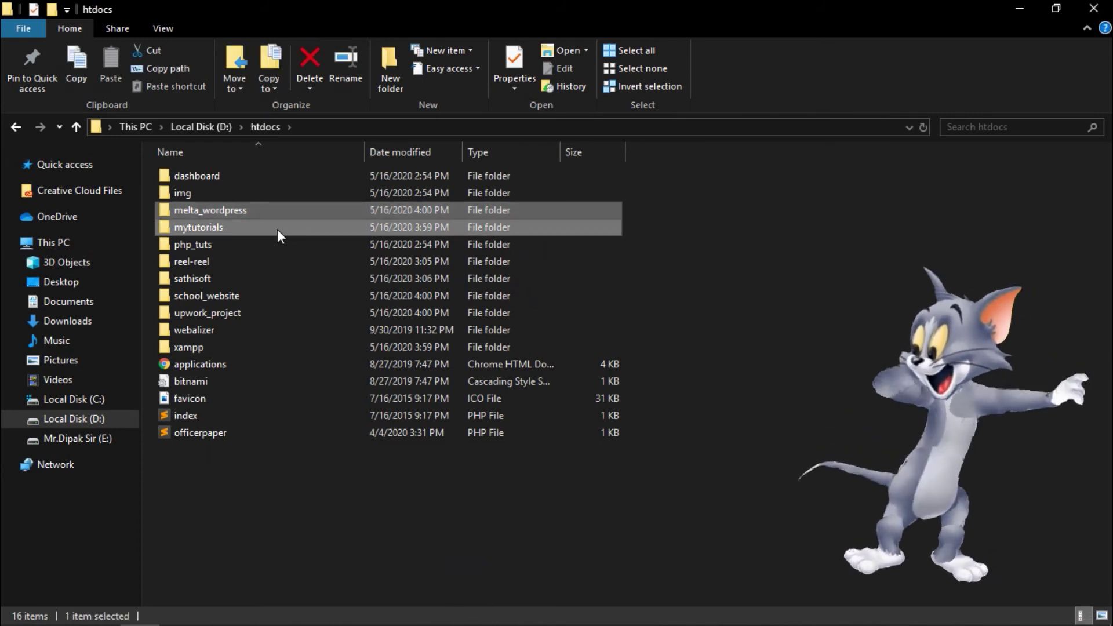
ctrl+click(277, 229)
ctrl+click(230, 239)
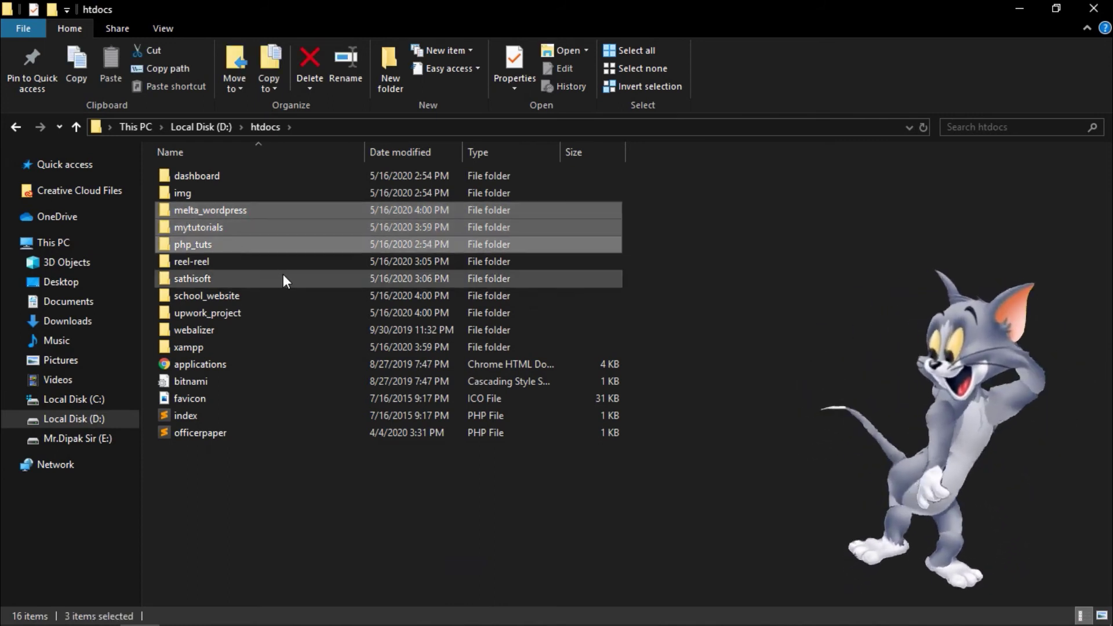
ctrl+click(238, 298)
ctrl+click(255, 313)
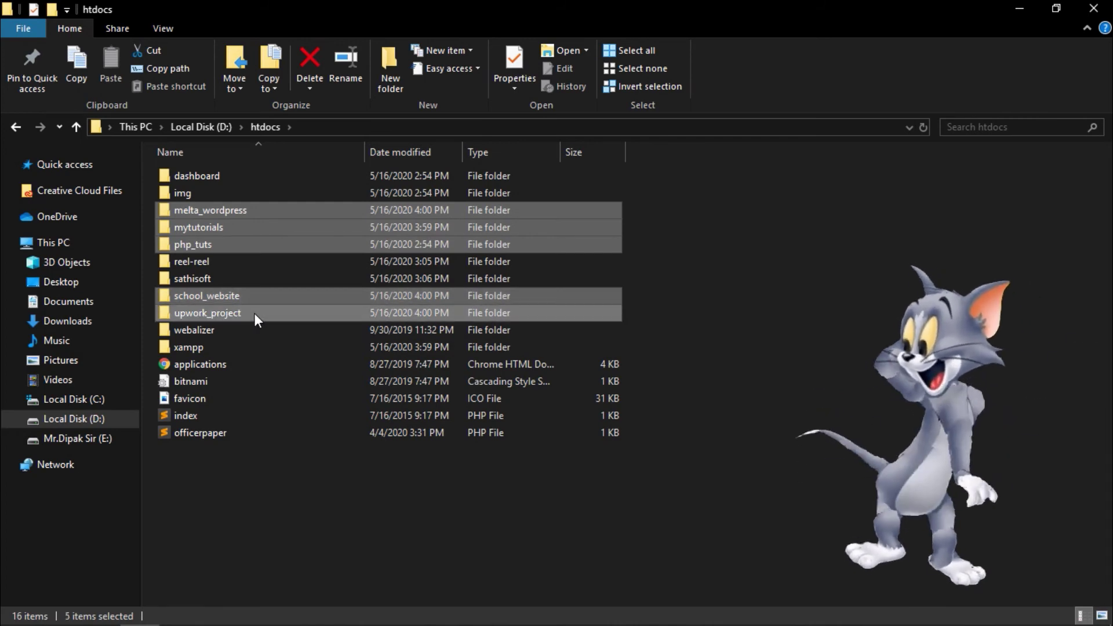
- Paste the copied project folders into D:\xampp\htdocs and clear the selection
key(alt+Left)
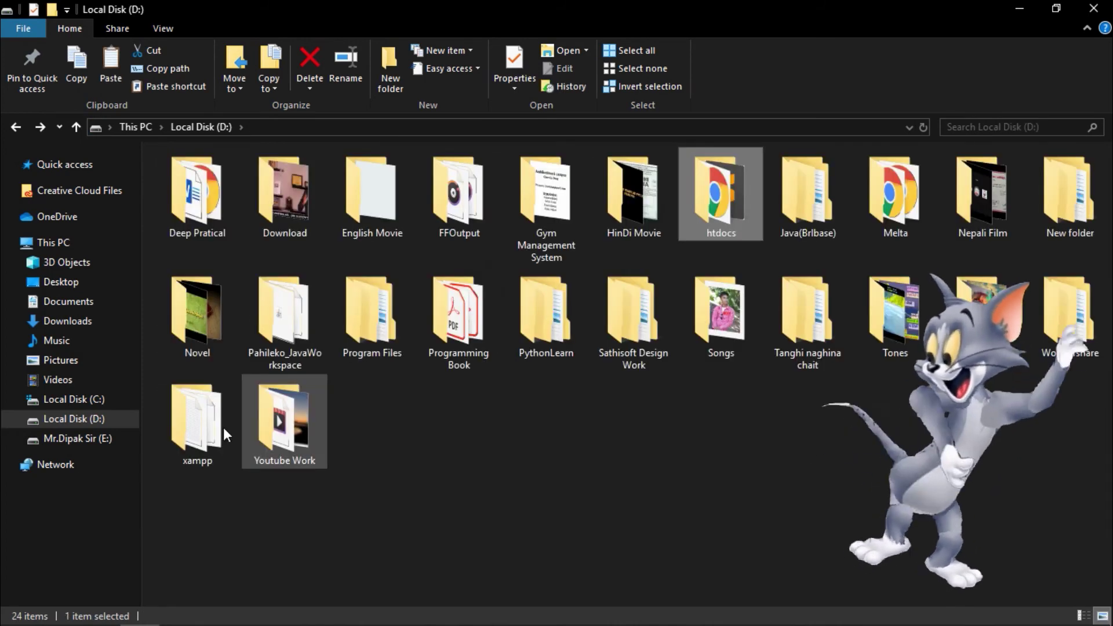
double_click(224, 427)
click(197, 261)
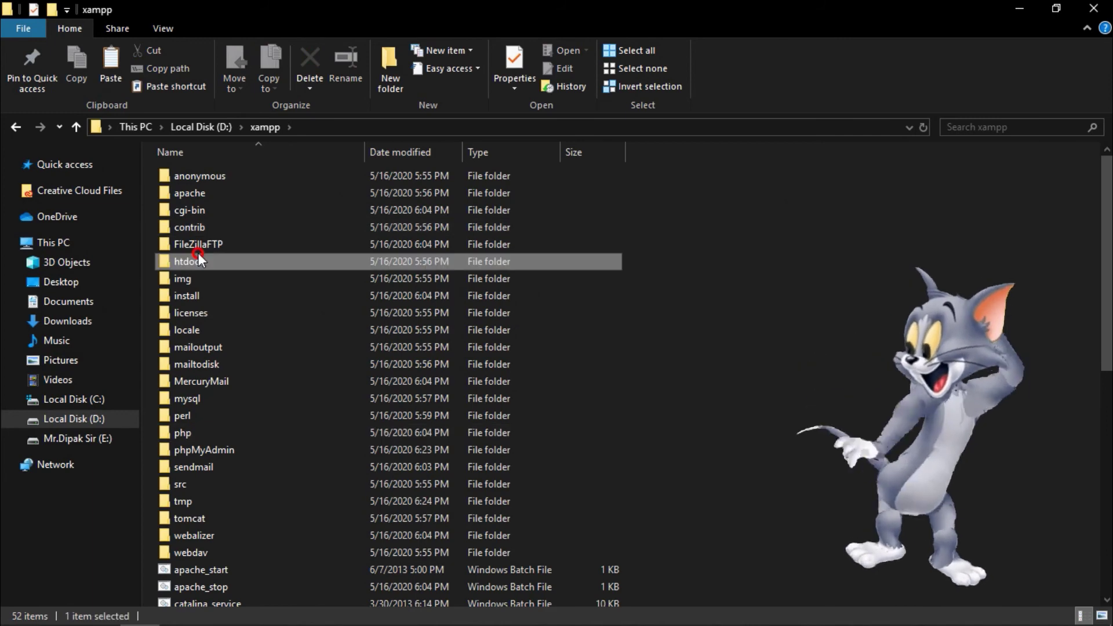
double_click(198, 258)
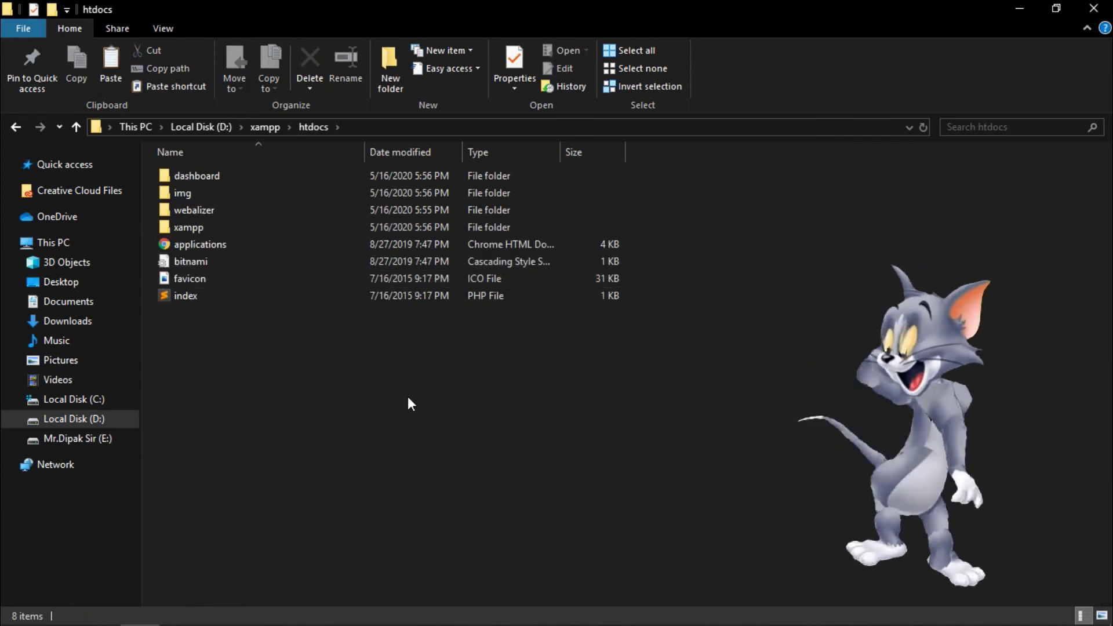
key(ctrl+v)
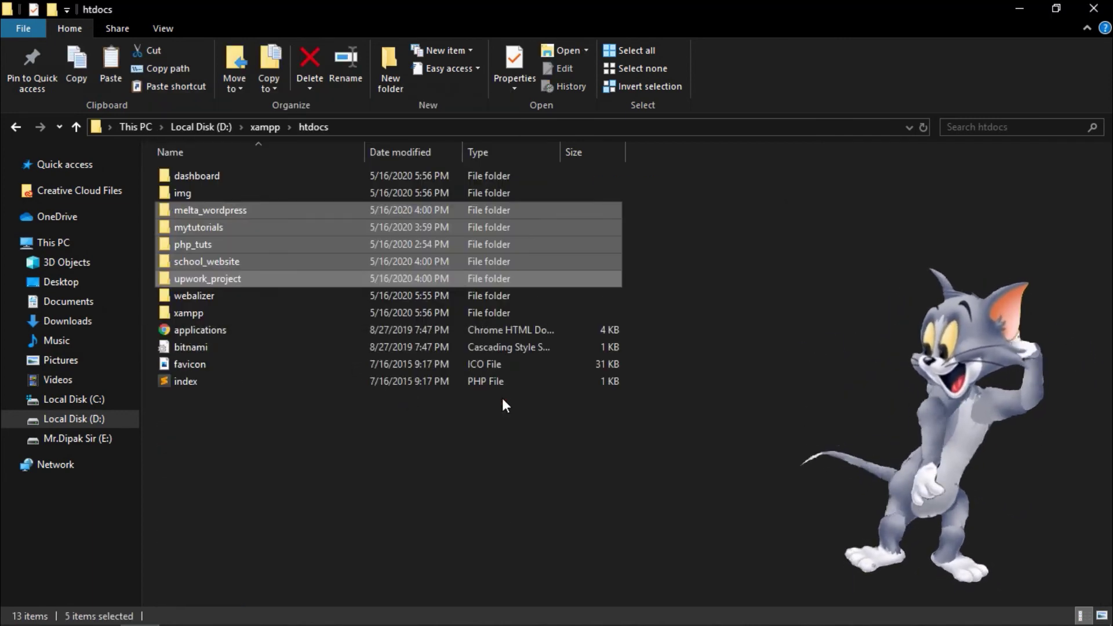
click(504, 400)
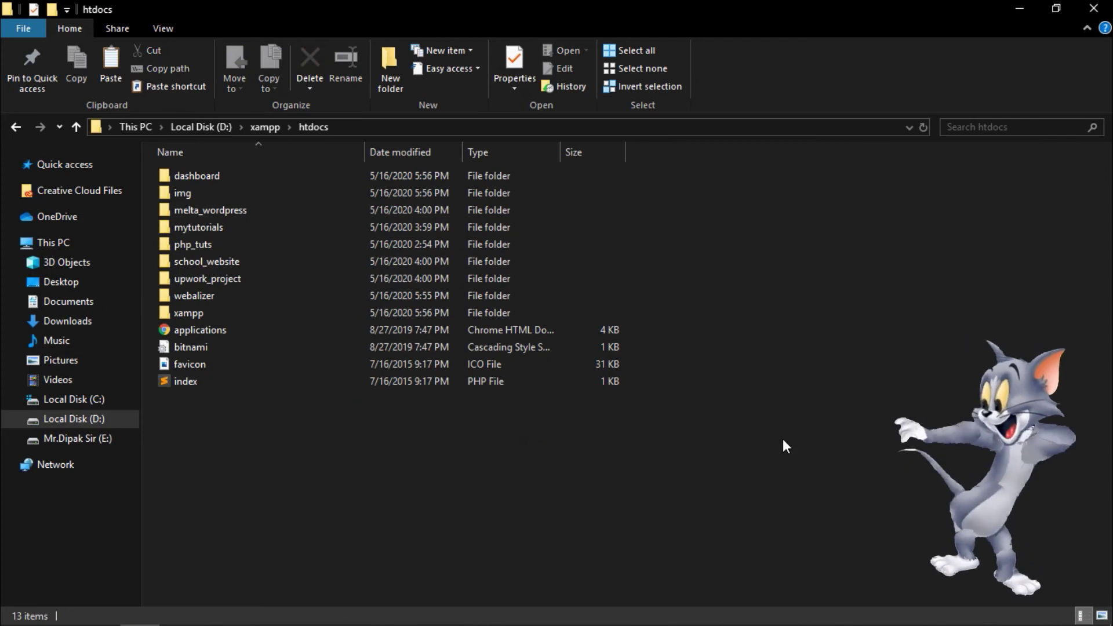
- Switch to Chrome, examine the progress of the localhost.sql import in phpMyAdmin, and minimize the browser window
click(779, 611)
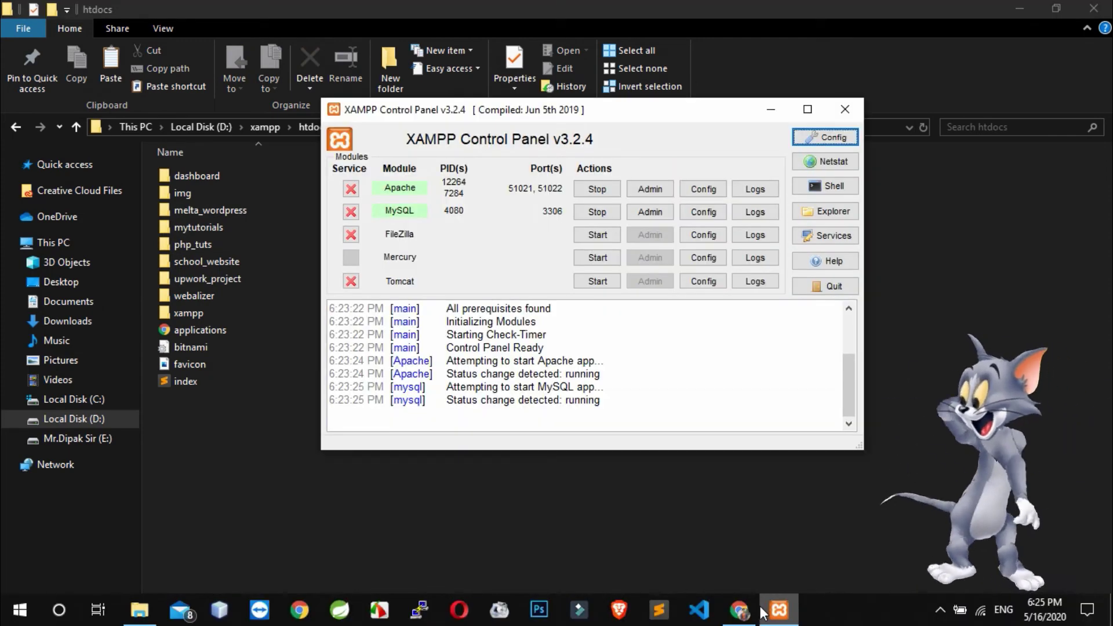
click(739, 610)
scroll(617, 380, down, 1)
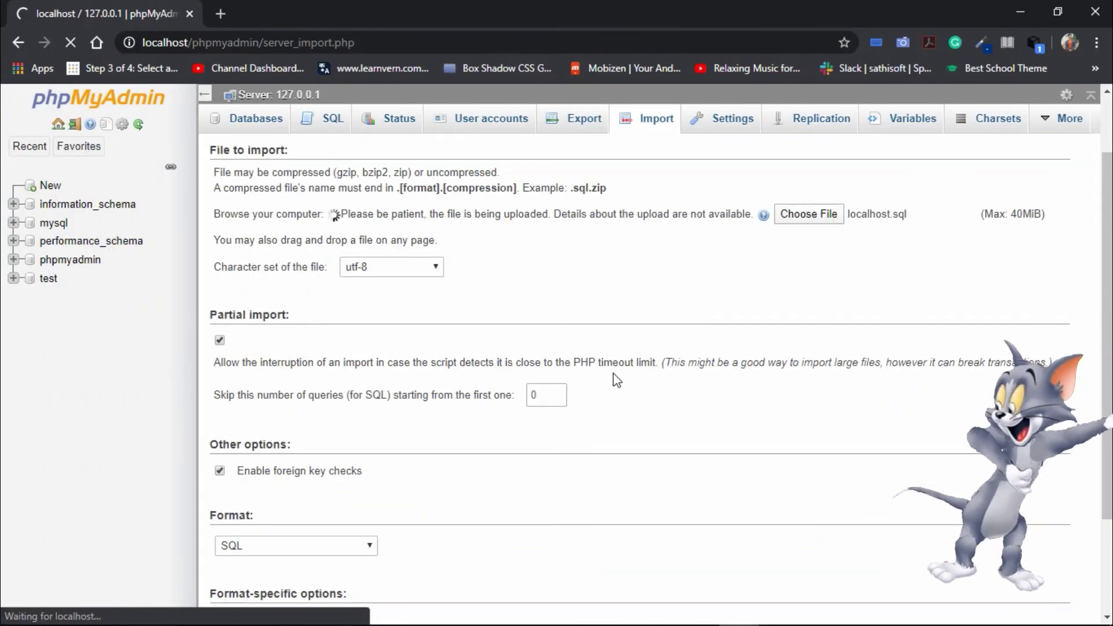
scroll(616, 380, up, 1)
scroll(616, 380, down, 2)
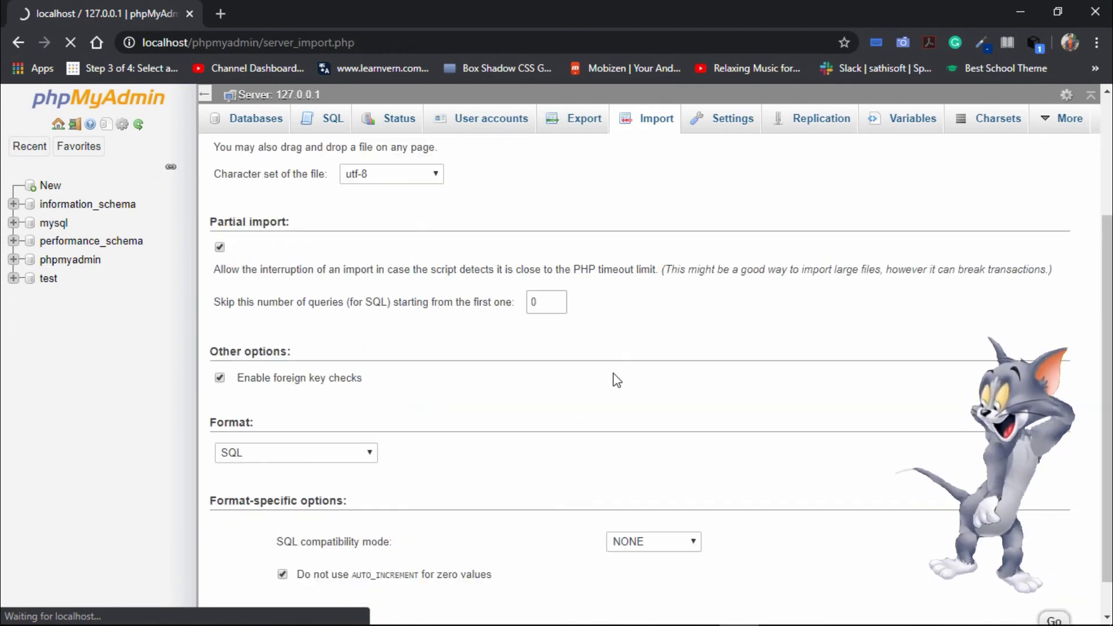
scroll(617, 380, up, 2)
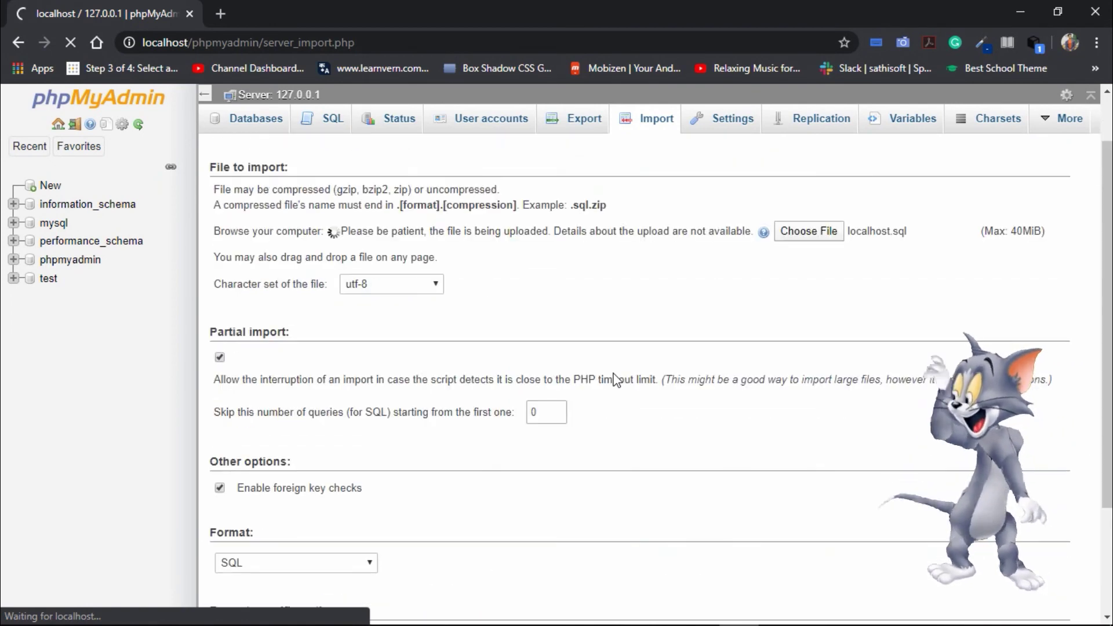
scroll(616, 380, up, 1)
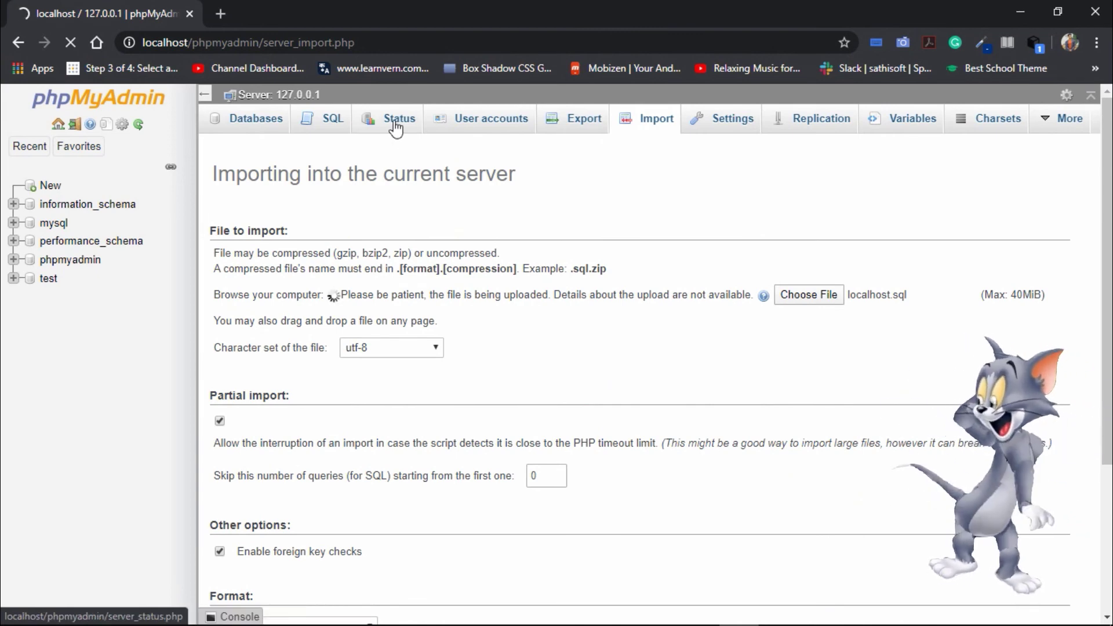
scroll(577, 321, down, 4)
scroll(579, 322, up, 4)
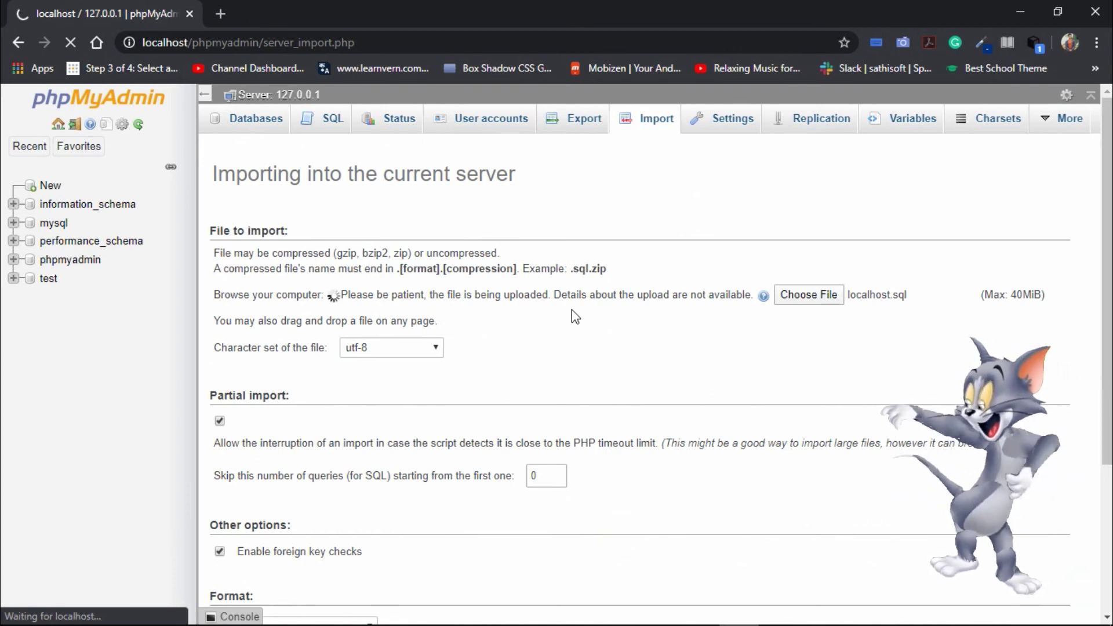
mouse_move(744, 593)
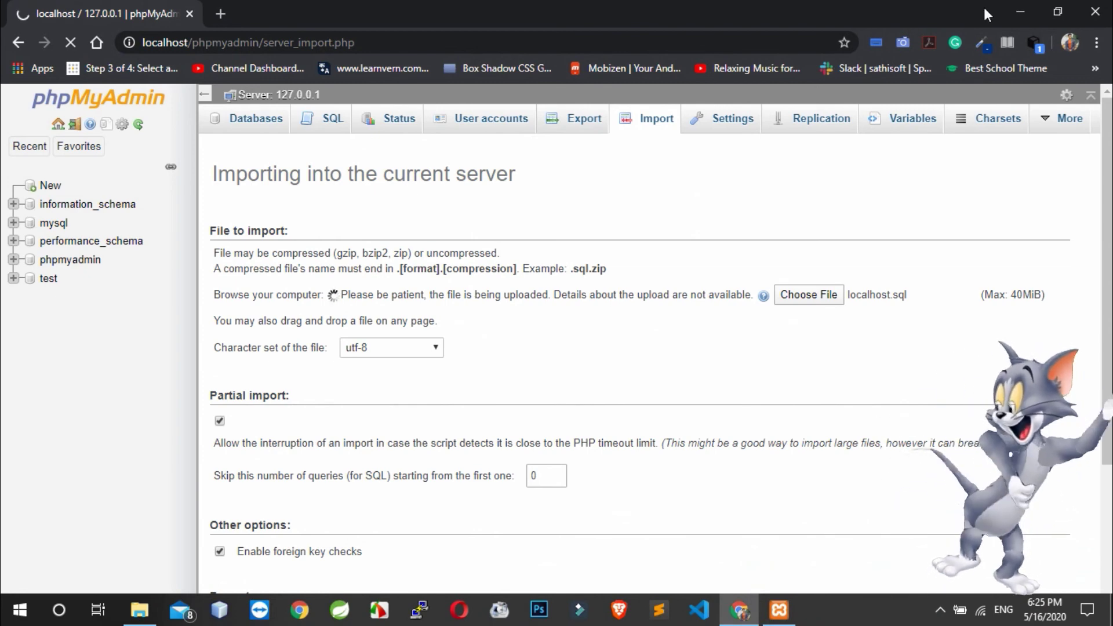
click(1021, 11)
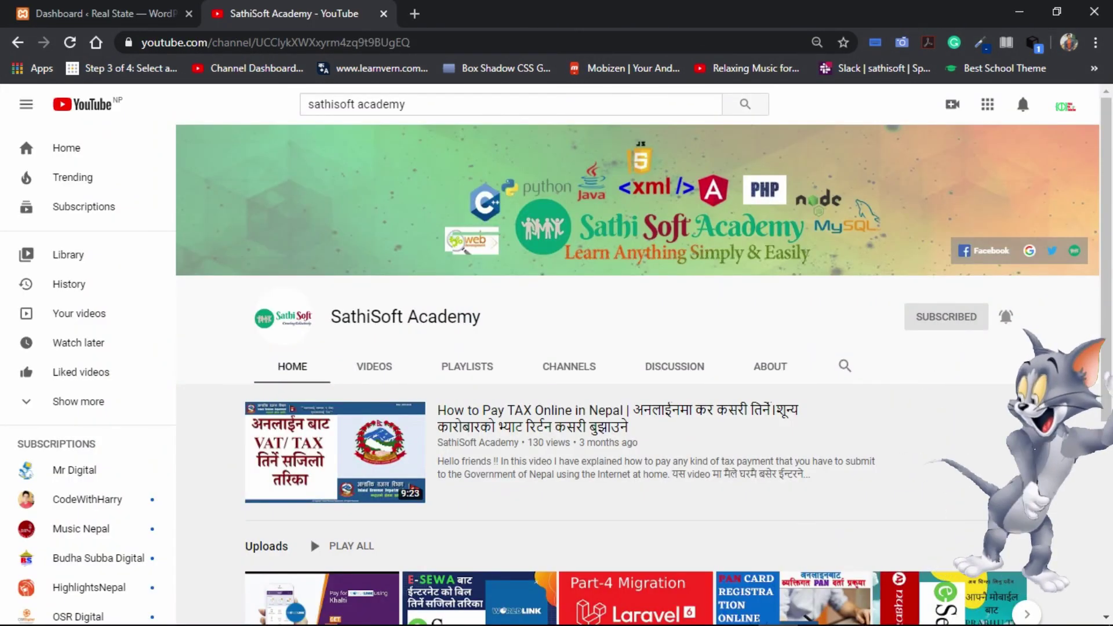